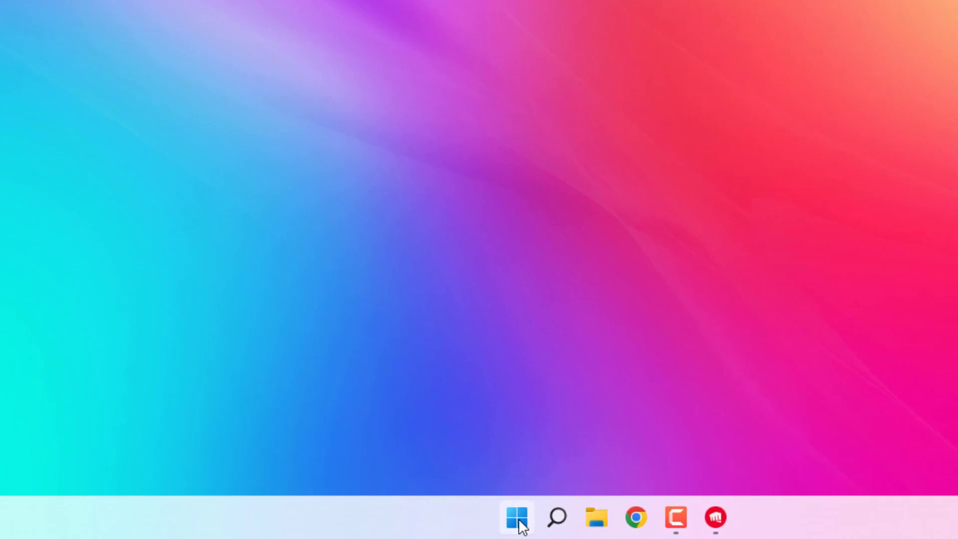
Open Task Manager and end the Riot Client (32 bit) app task
right_click(519, 520)
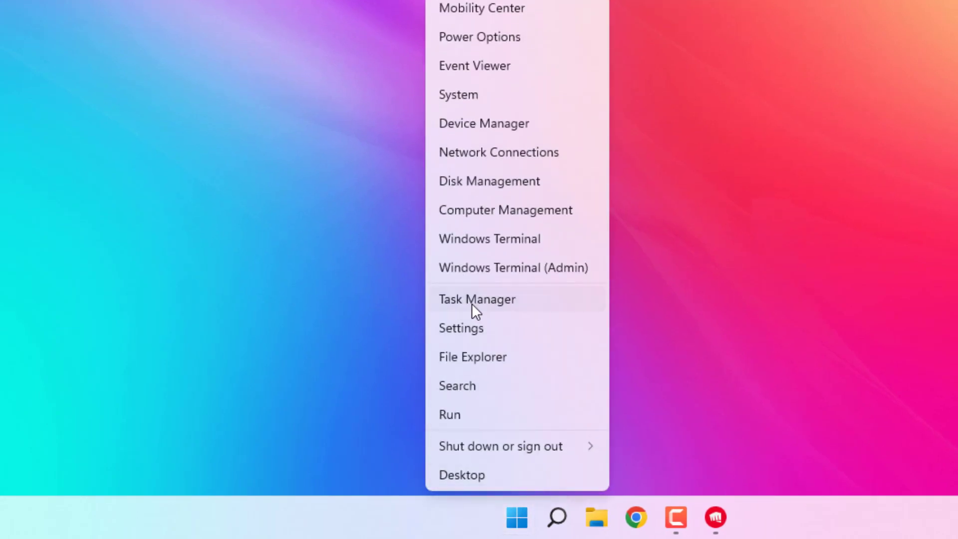
click(471, 300)
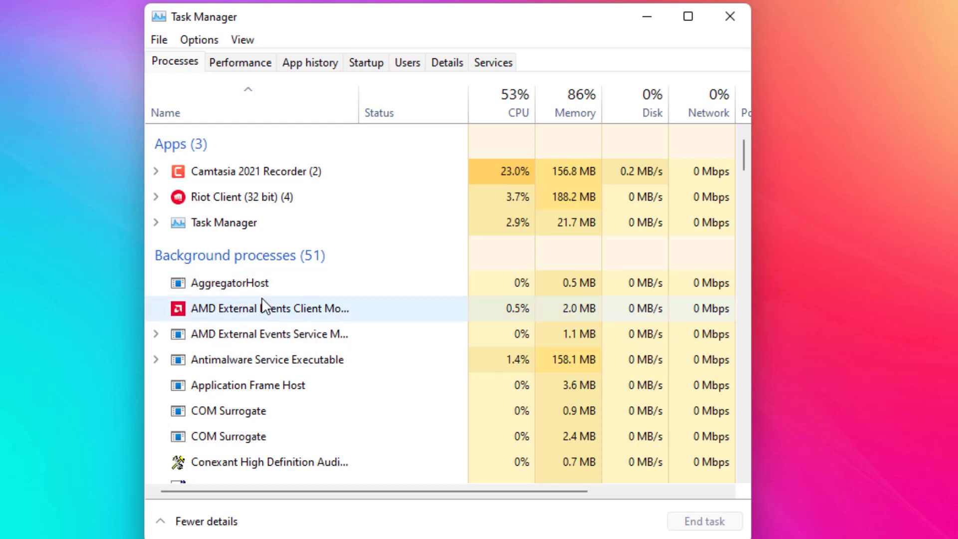
click(209, 197)
right_click(214, 202)
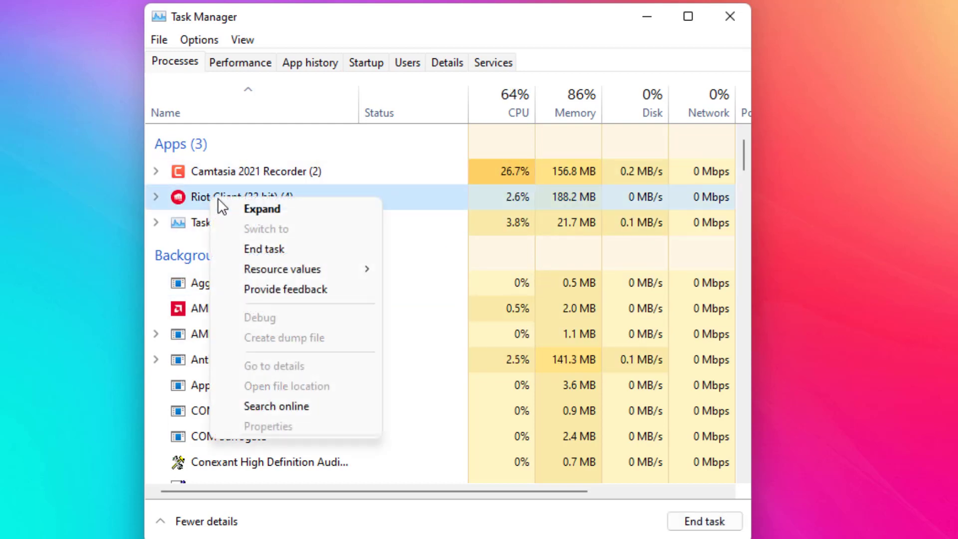
click(272, 249)
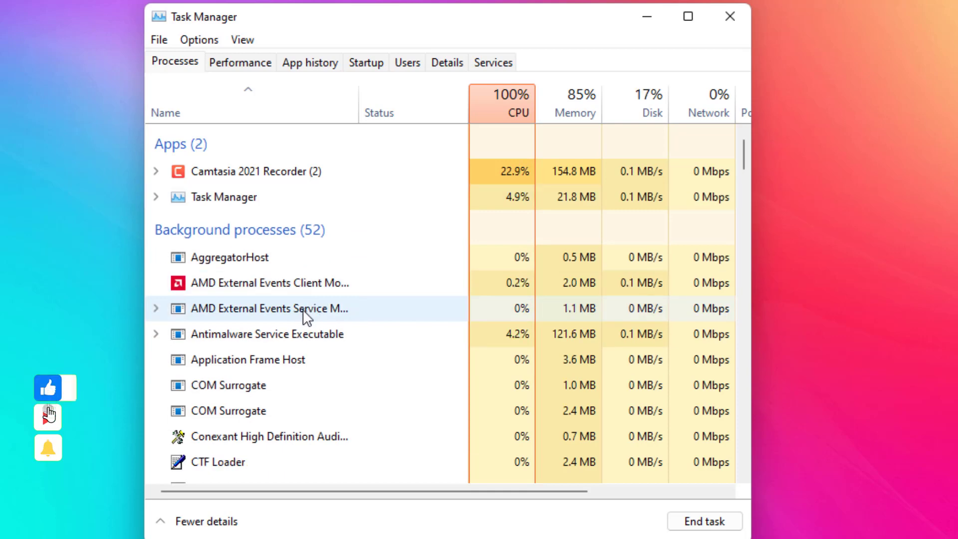
Select the Riot Client (32 bit) background process and examine the rest of the background process list
scroll(306, 316, down, 3)
scroll(295, 305, down, 6)
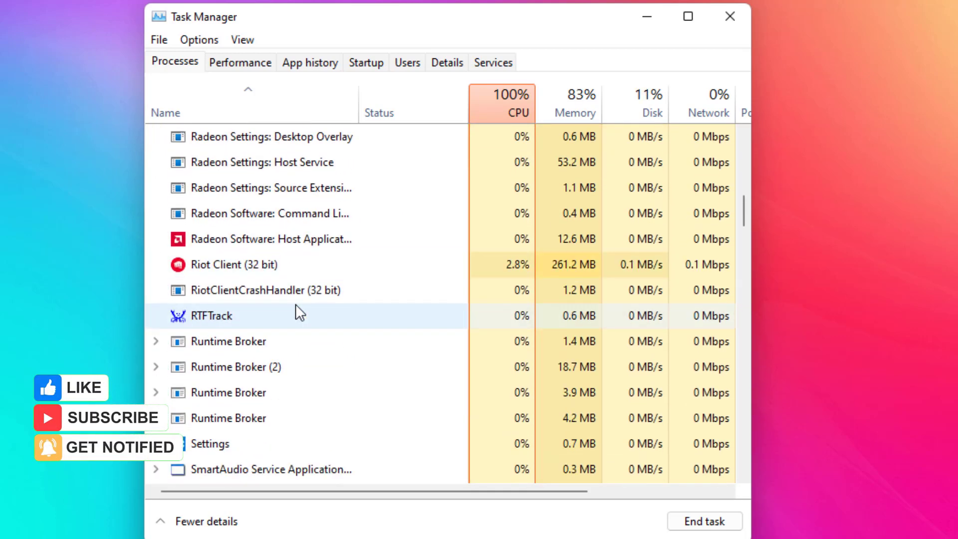
click(228, 267)
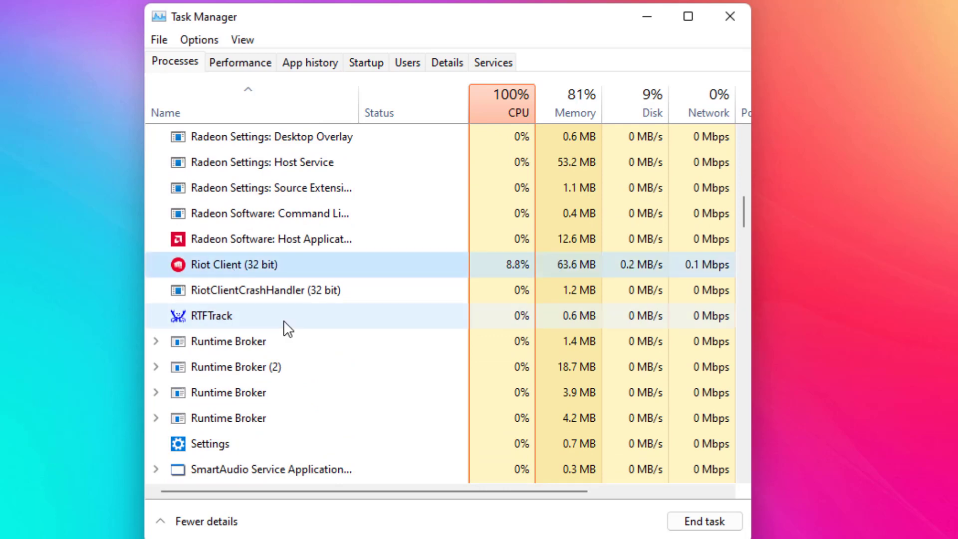
scroll(282, 326, down, 5)
scroll(283, 327, down, 2)
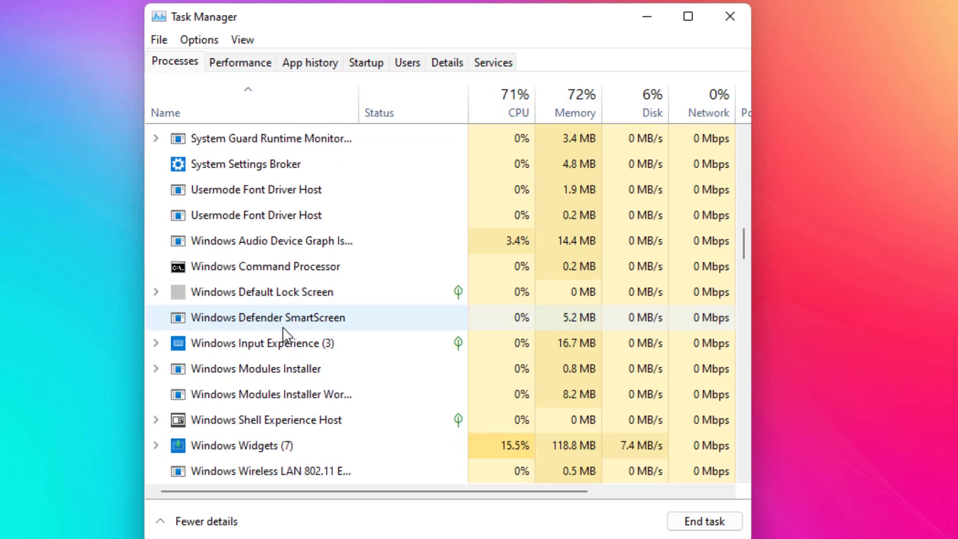
End the Microsoft Edge background task and close Task Manager
scroll(282, 327, up, 3)
scroll(282, 326, up, 4)
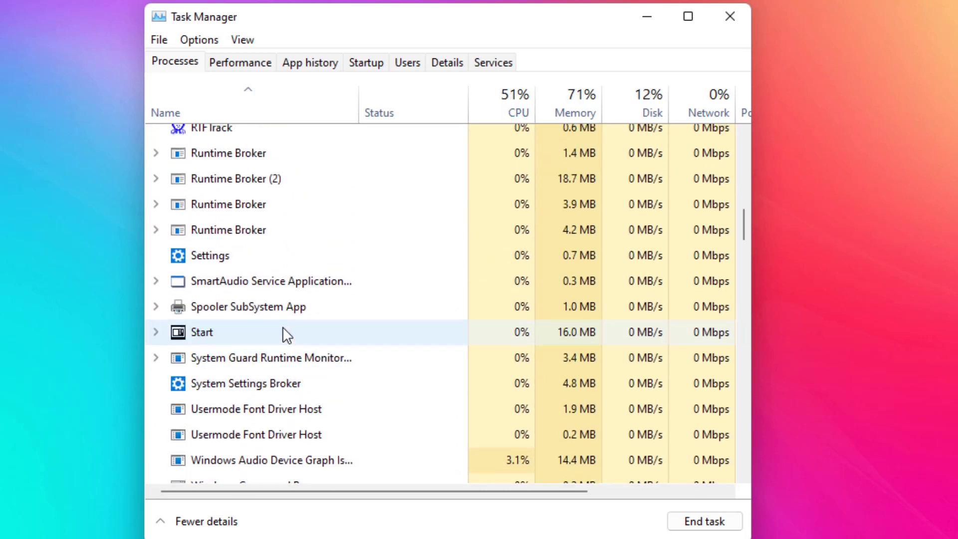
scroll(283, 327, up, 2)
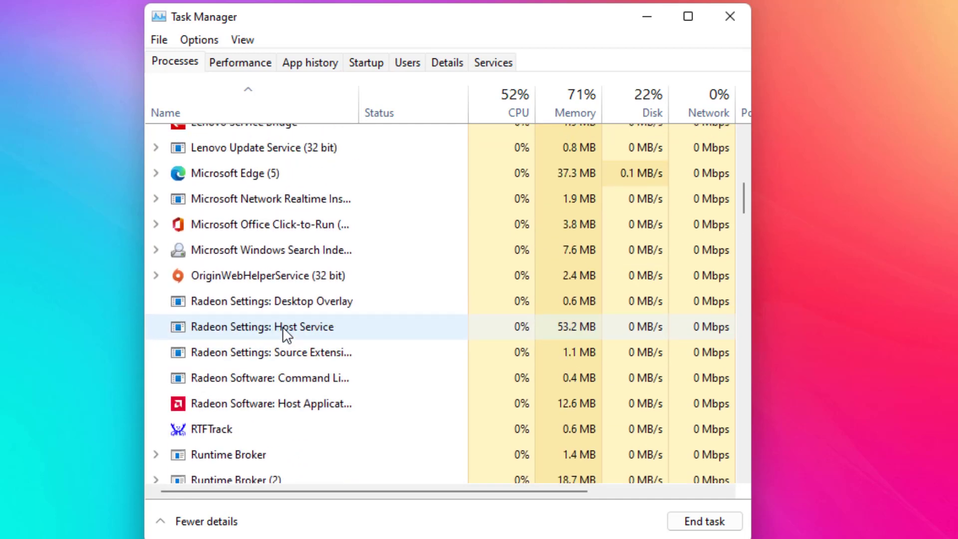
scroll(283, 327, up, 1)
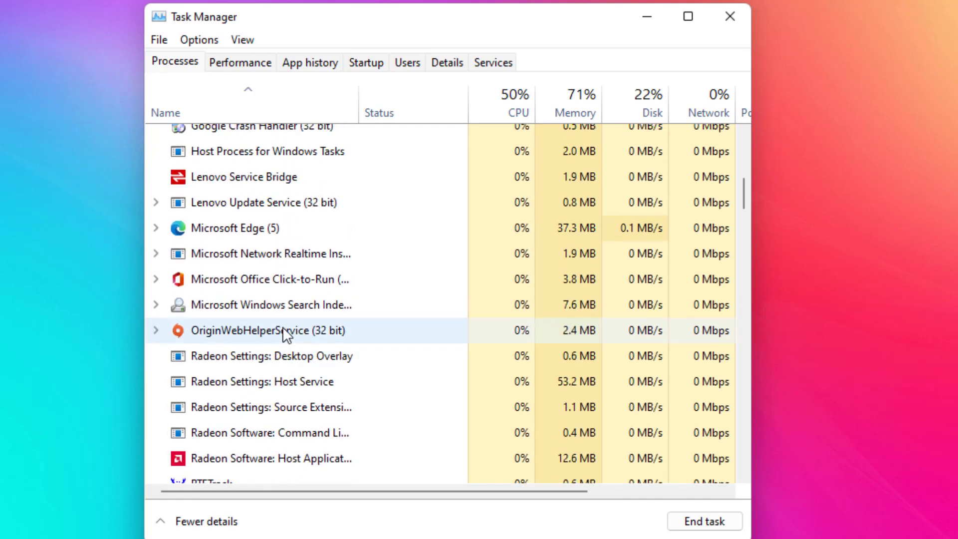
right_click(227, 228)
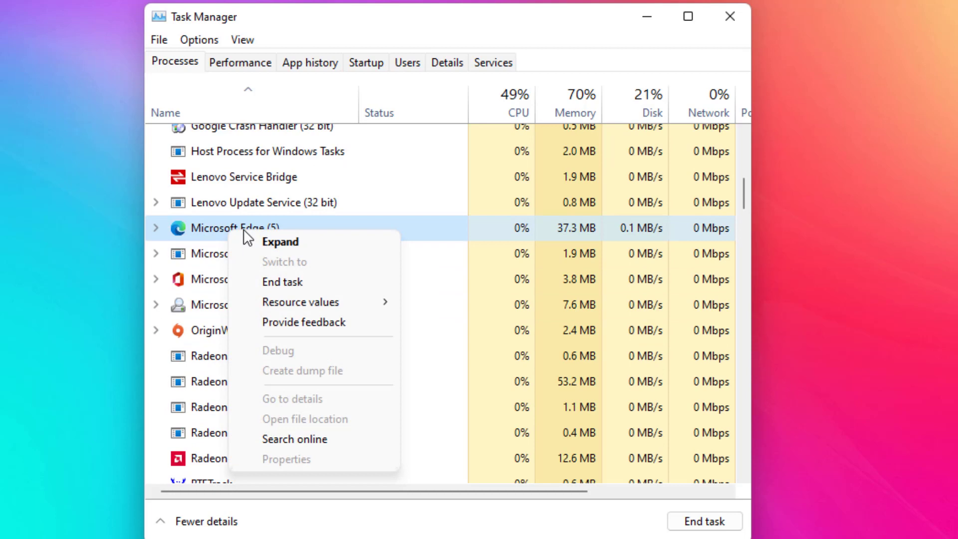
click(294, 283)
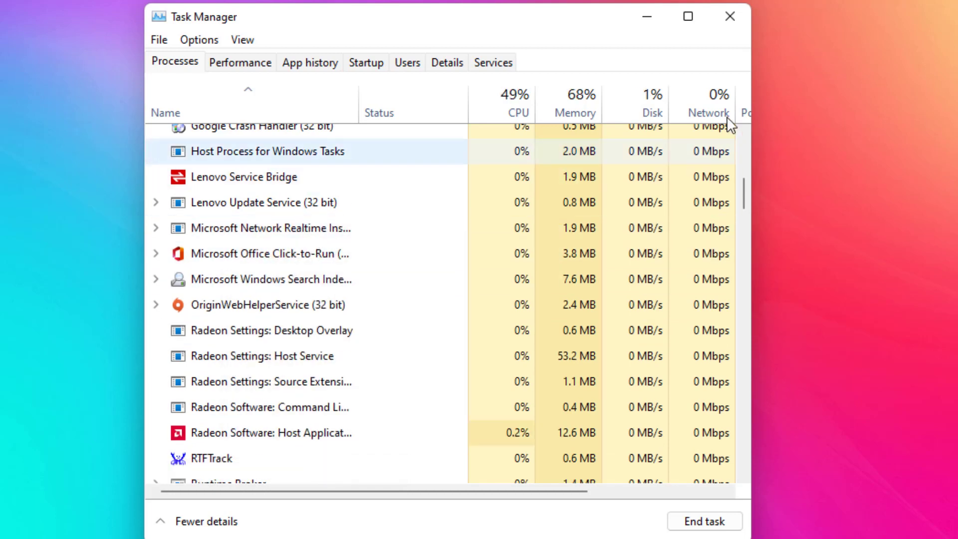
click(737, 26)
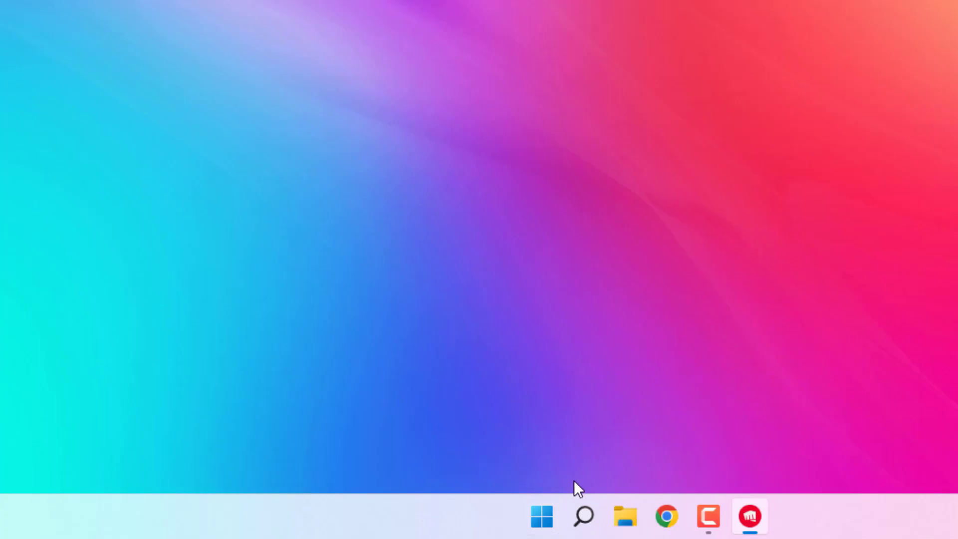
Reopen Task Manager, set the priority of the RiotClientUx.exe process to Above normal, and close Task Manager
right_click(549, 517)
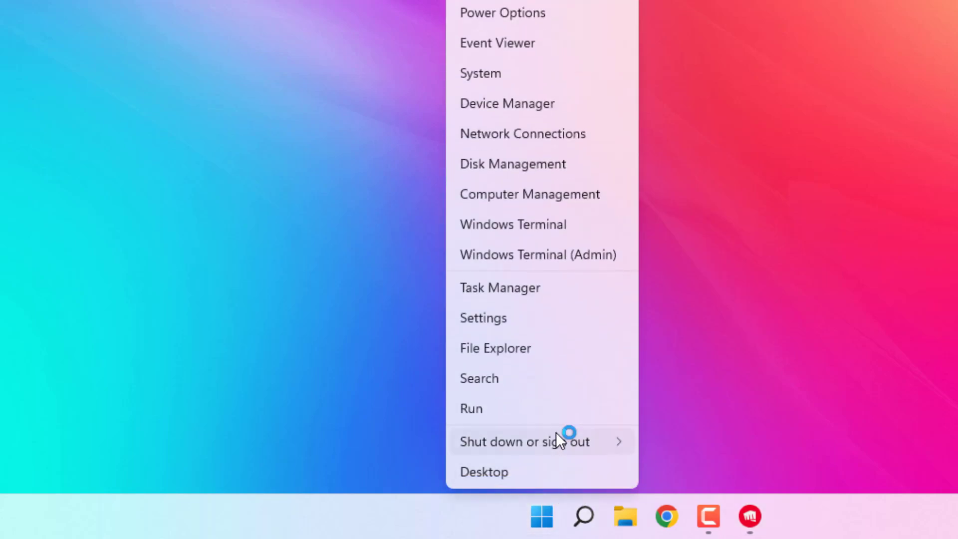
click(504, 293)
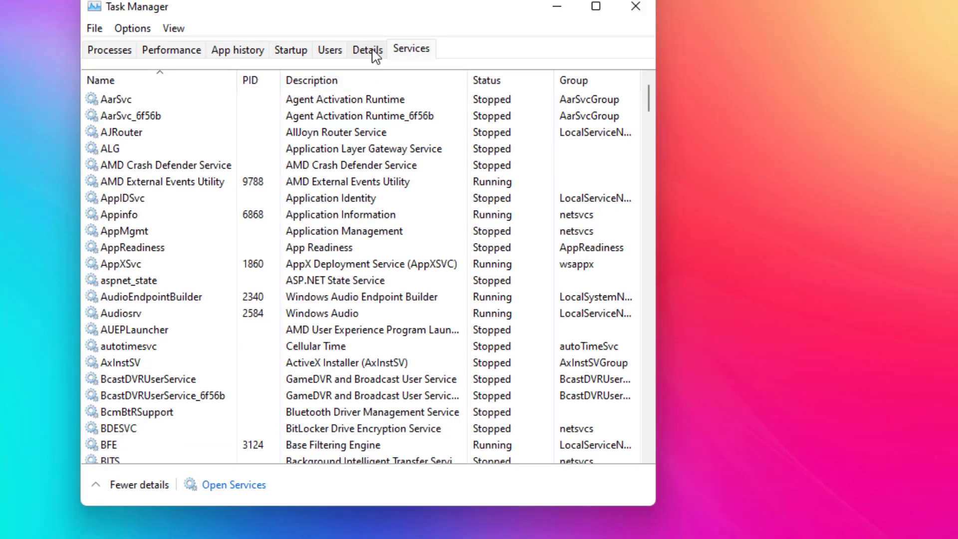
click(372, 49)
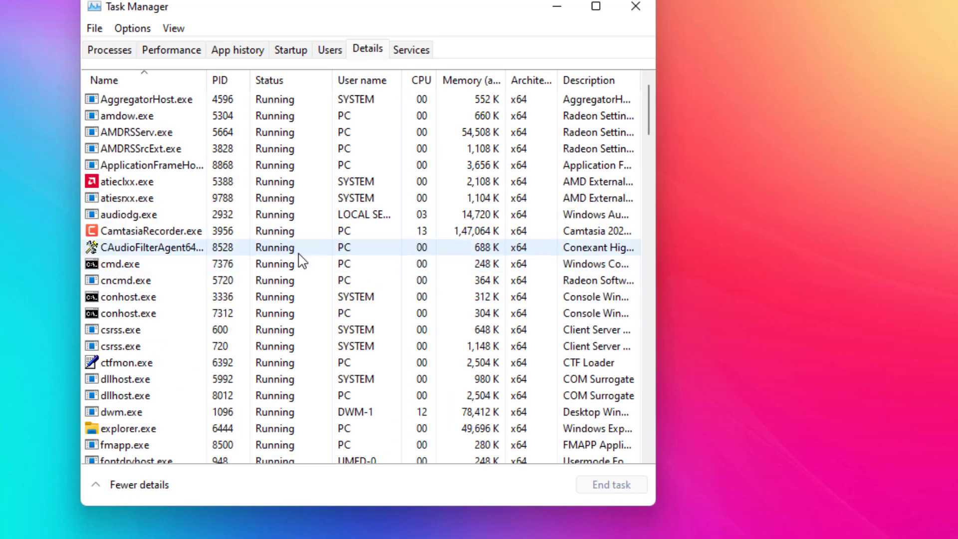
click(139, 198)
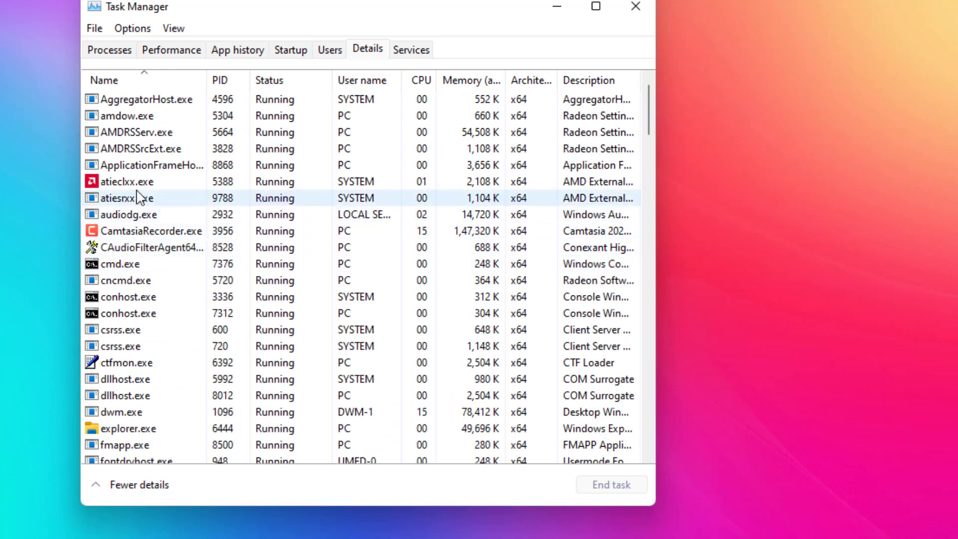
scroll(139, 322, down, 13)
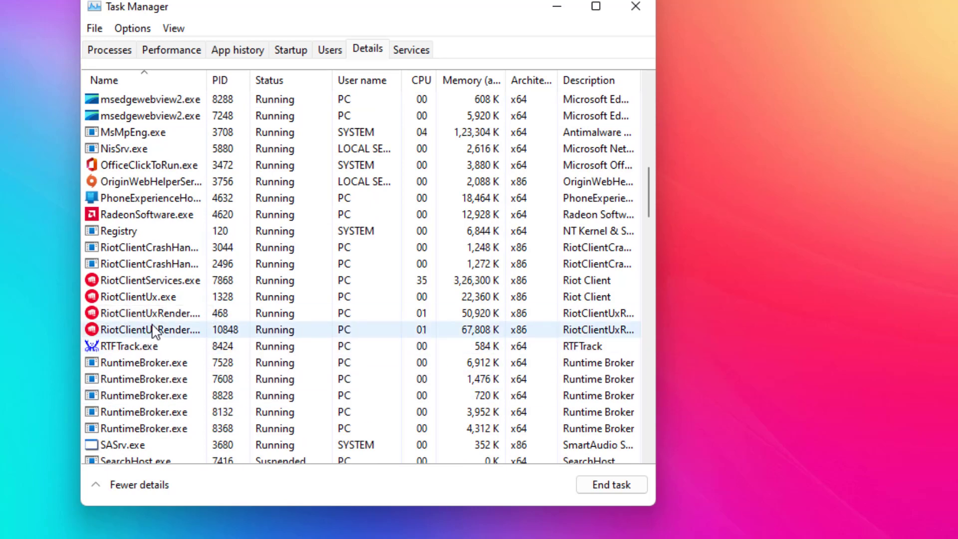
click(146, 299)
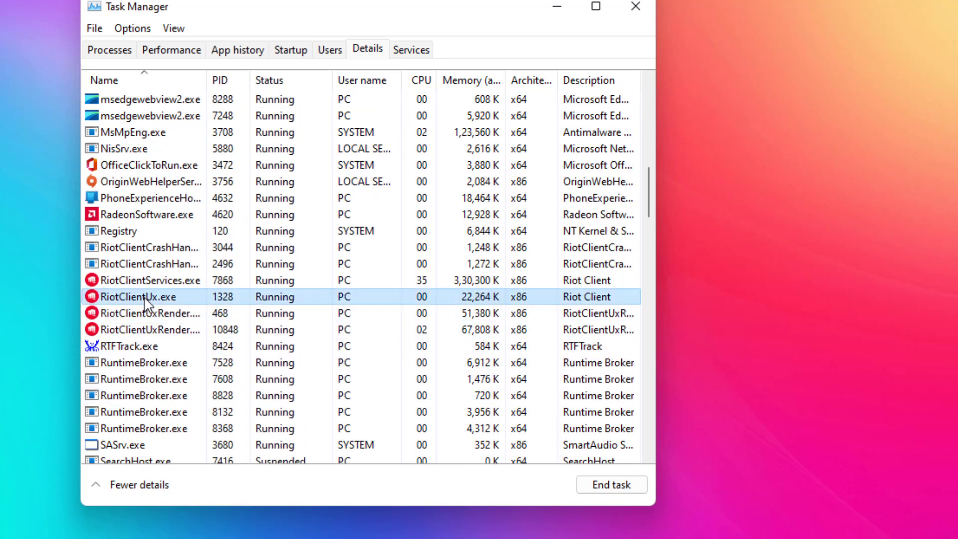
right_click(146, 298)
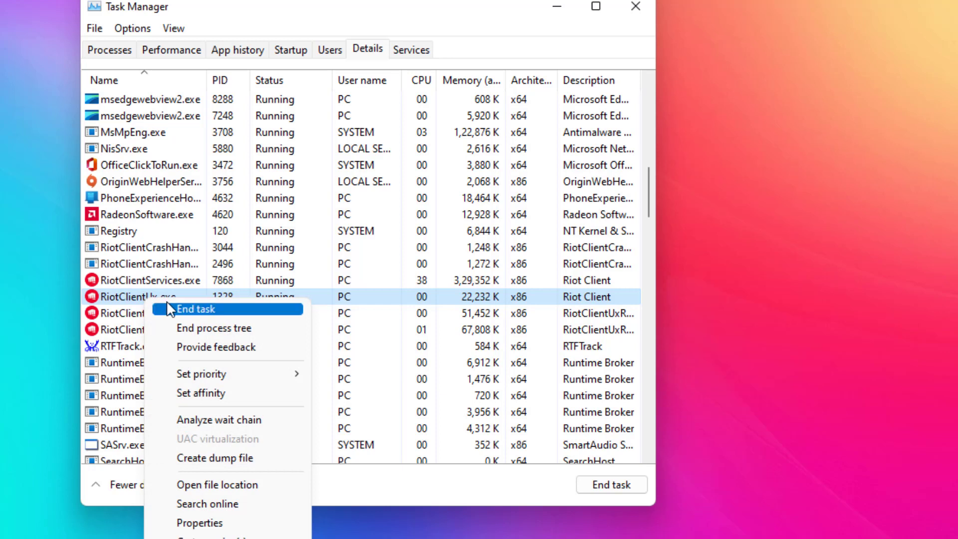
mouse_move(271, 381)
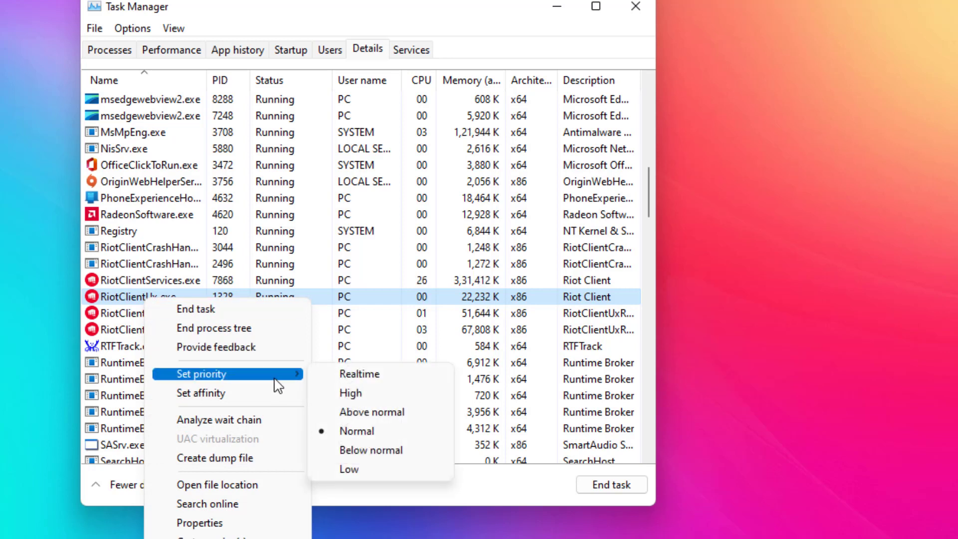
click(367, 418)
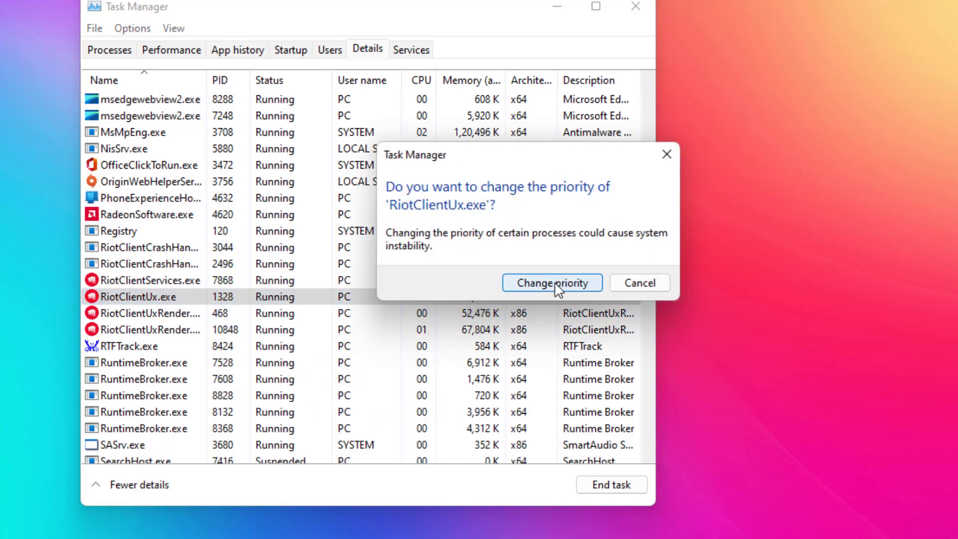
click(555, 283)
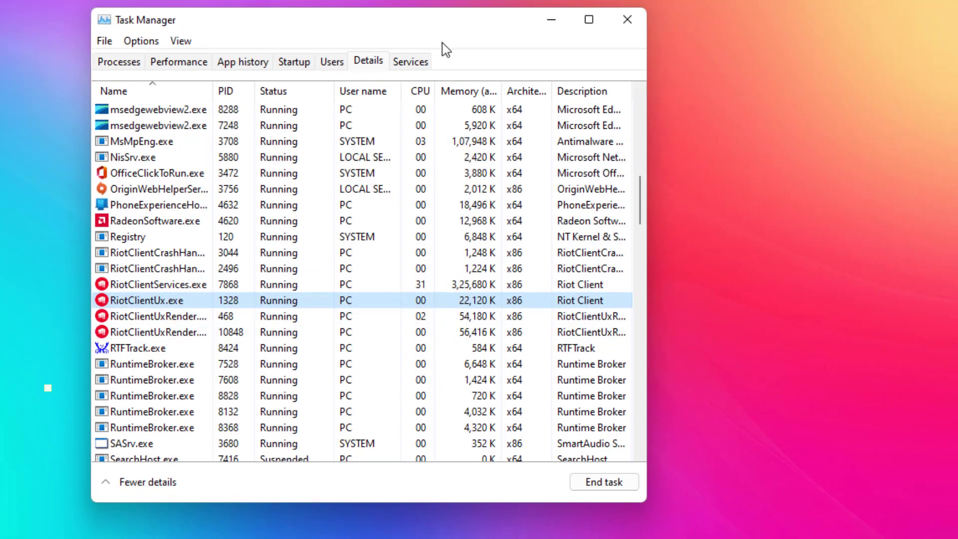
click(625, 20)
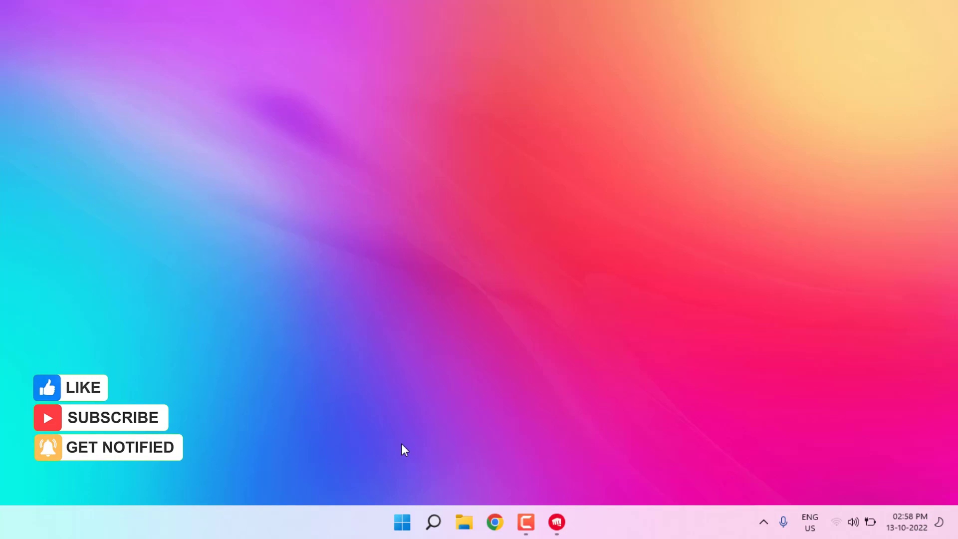
In the Windows gaming settings, turn off opening Xbox Game Bar with the controller button and close Settings
click(402, 522)
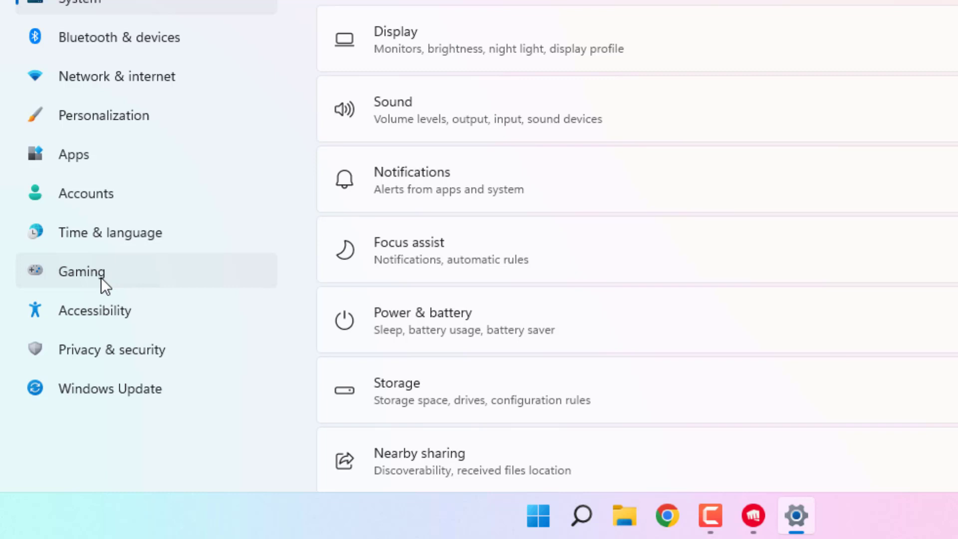
click(77, 275)
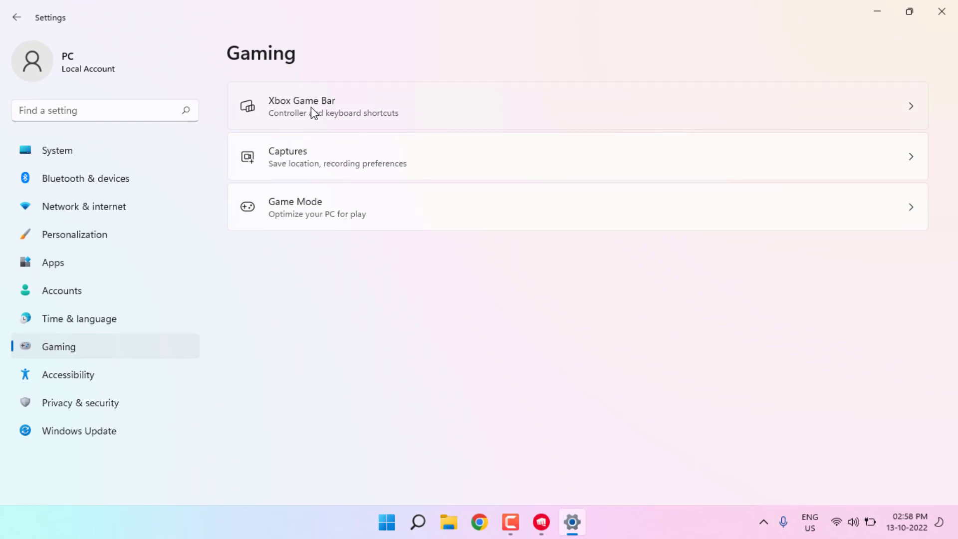
click(311, 107)
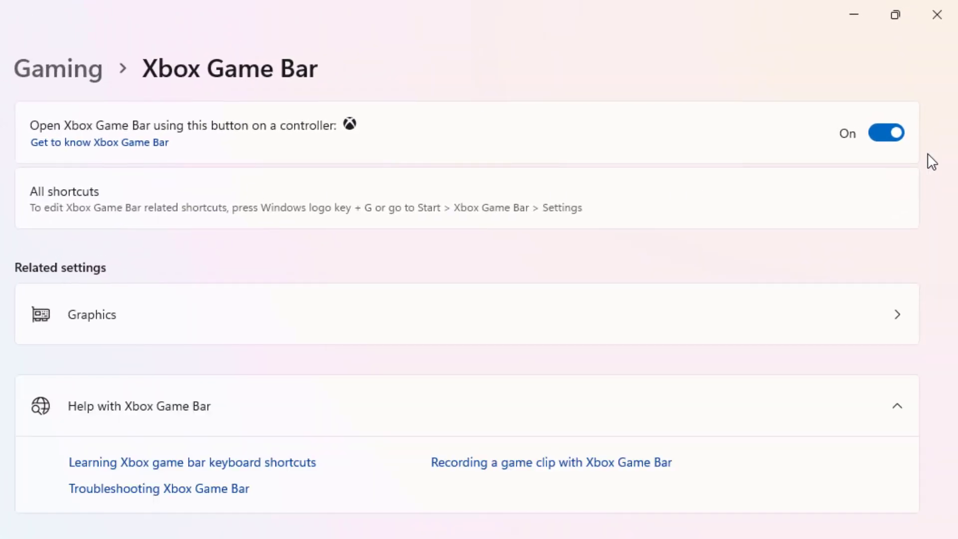
click(893, 134)
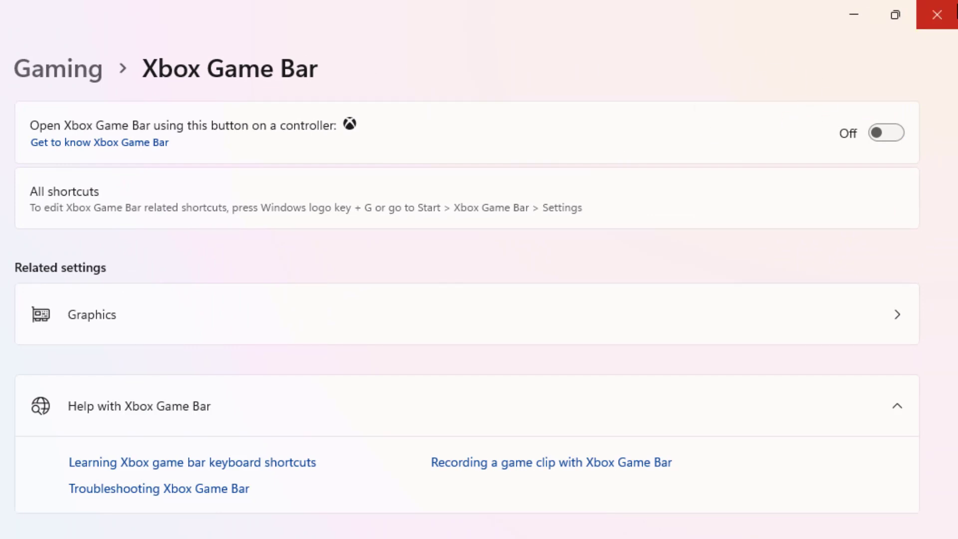
click(955, 11)
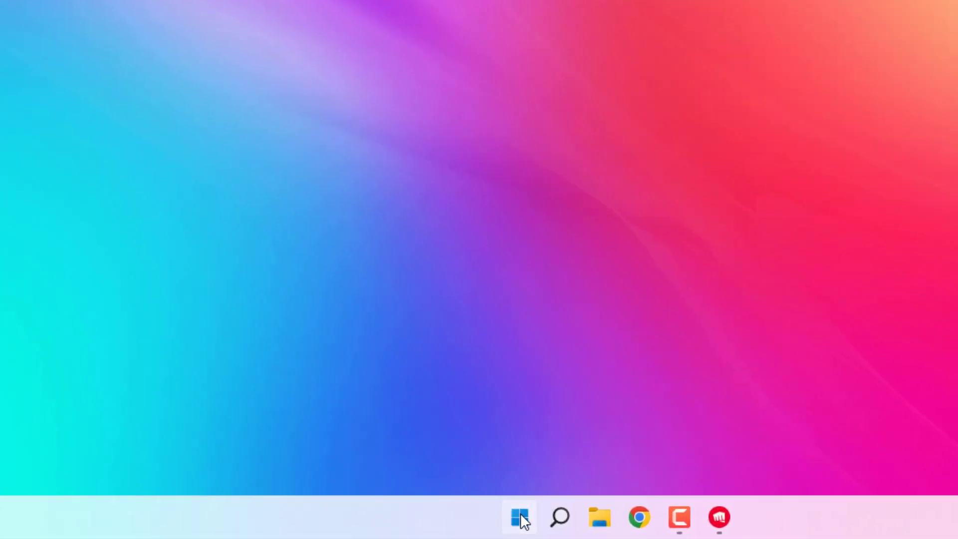
Disable Origin from launching at startup in Task Manager and review the other startup apps
right_click(520, 519)
click(476, 301)
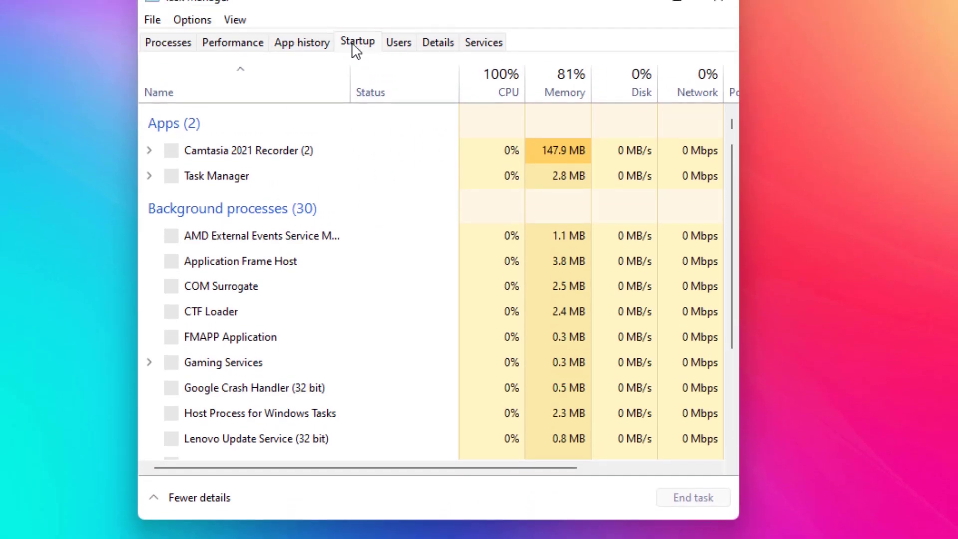
click(357, 43)
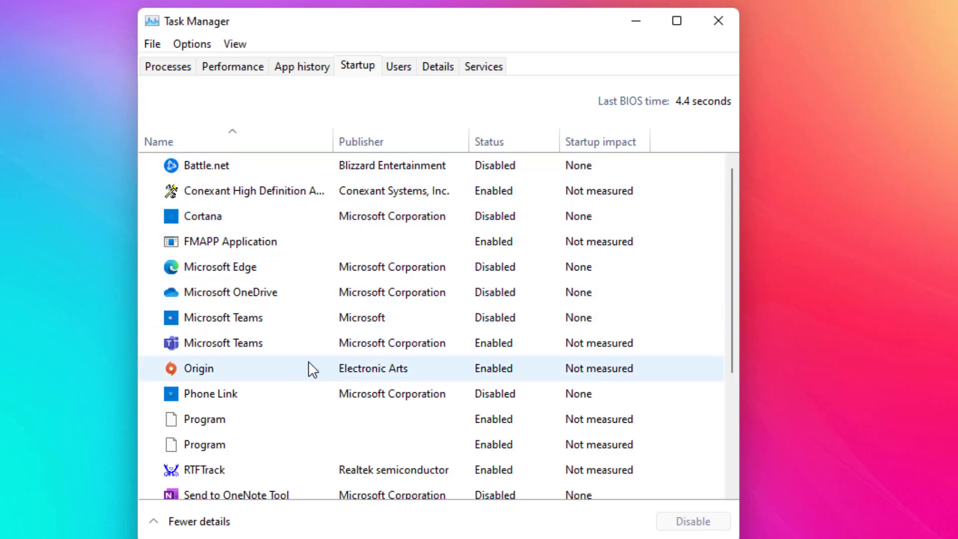
right_click(489, 377)
click(528, 383)
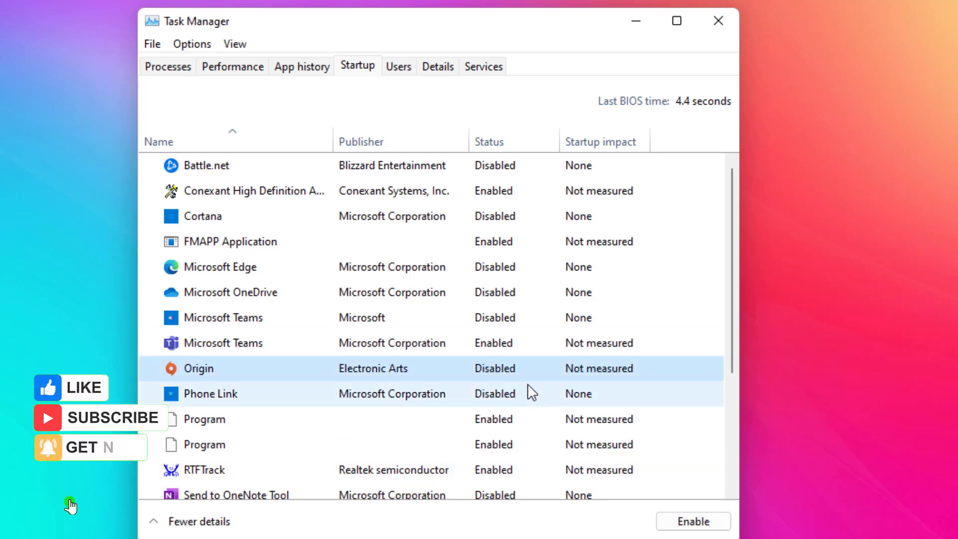
scroll(524, 379, down, 2)
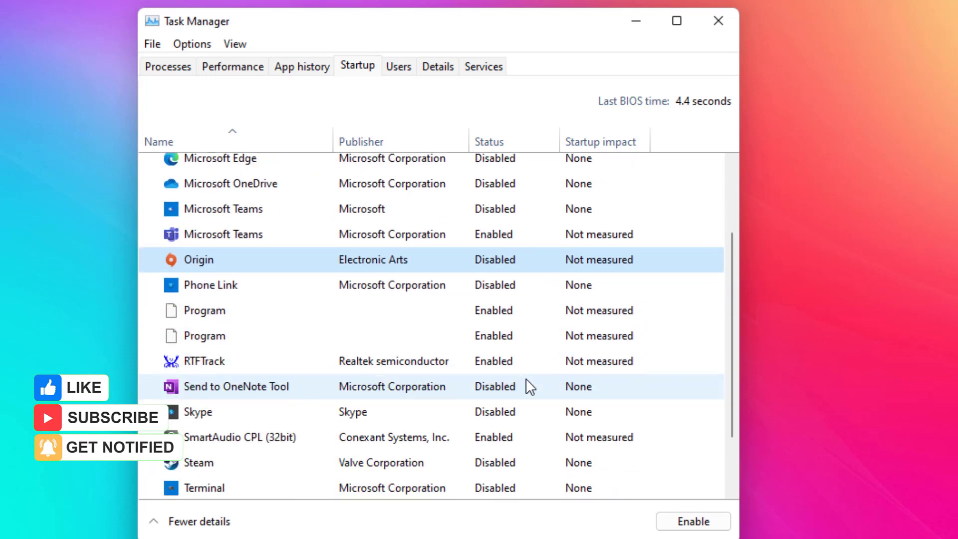
scroll(529, 386, down, 2)
scroll(518, 399, down, 1)
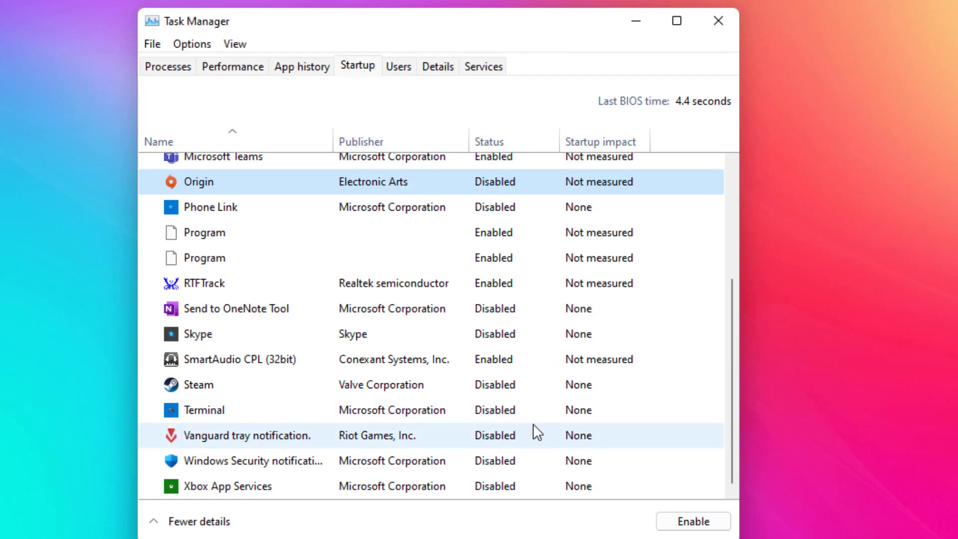
scroll(529, 406, up, 4)
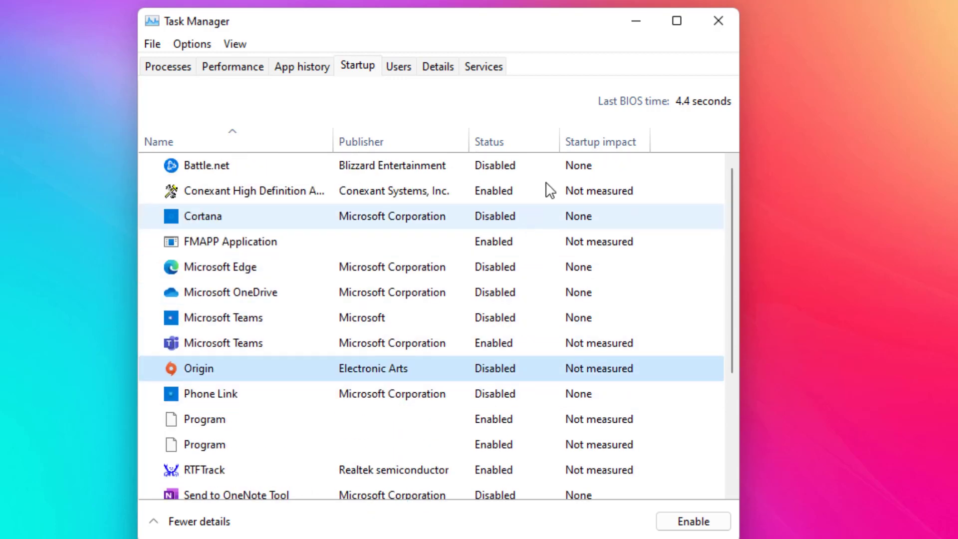
Close Task Manager, turn off Game Mode in the Windows gaming settings, and close Settings
click(713, 23)
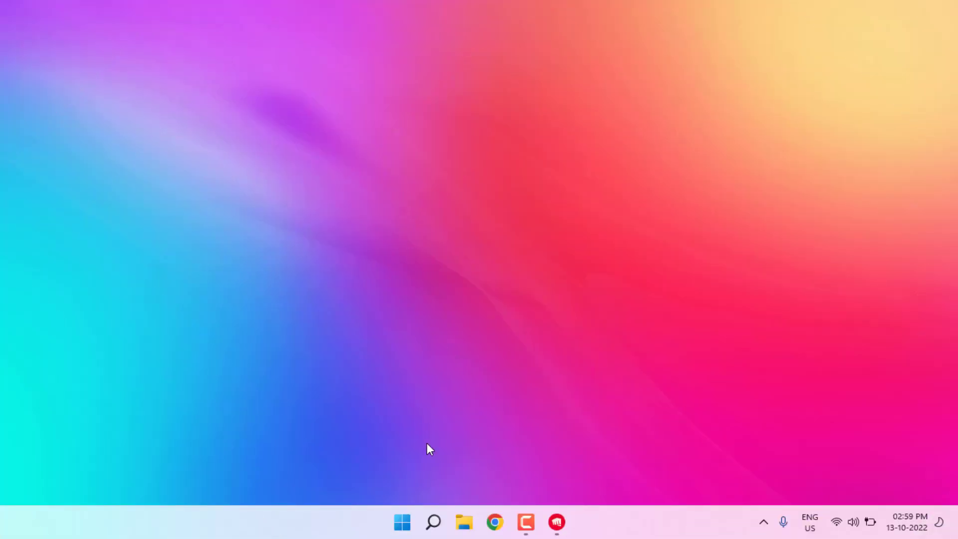
click(402, 521)
click(455, 218)
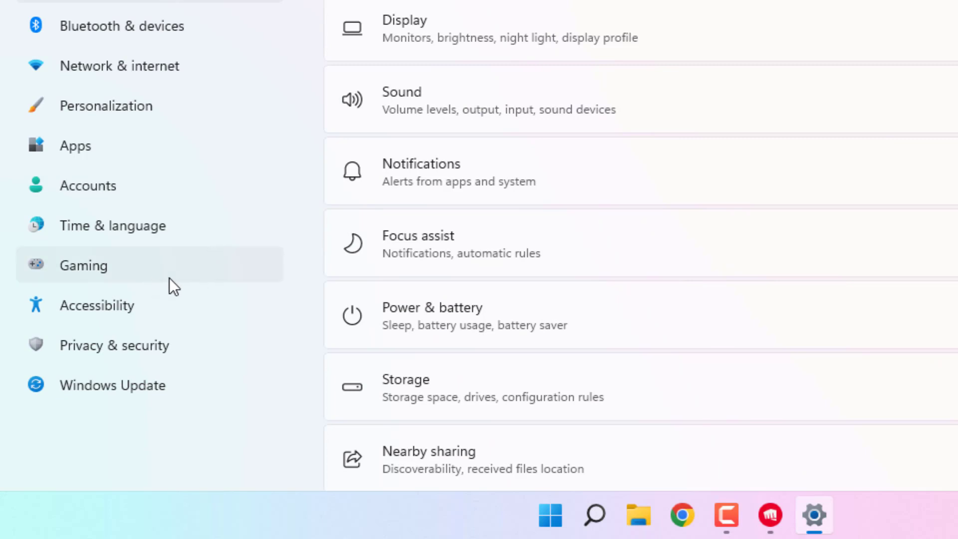
click(110, 272)
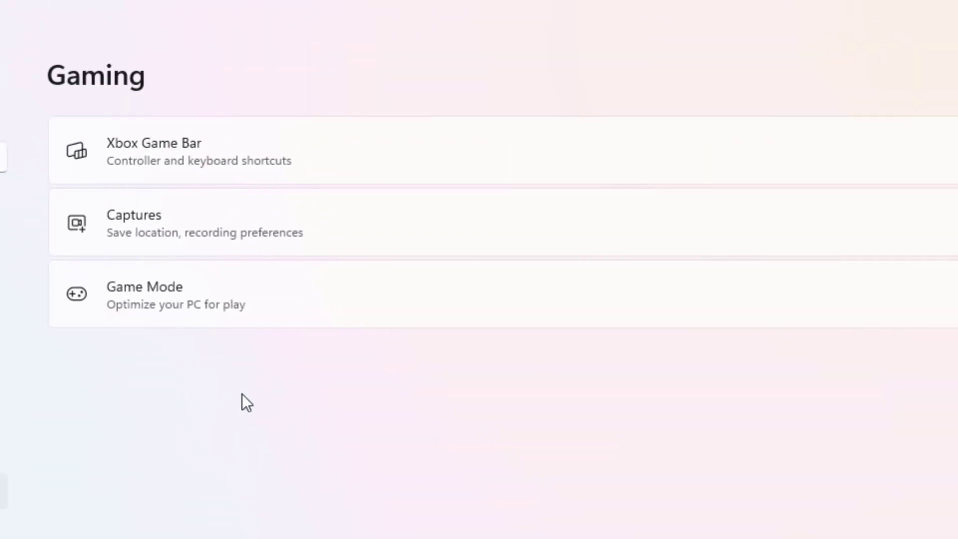
click(262, 308)
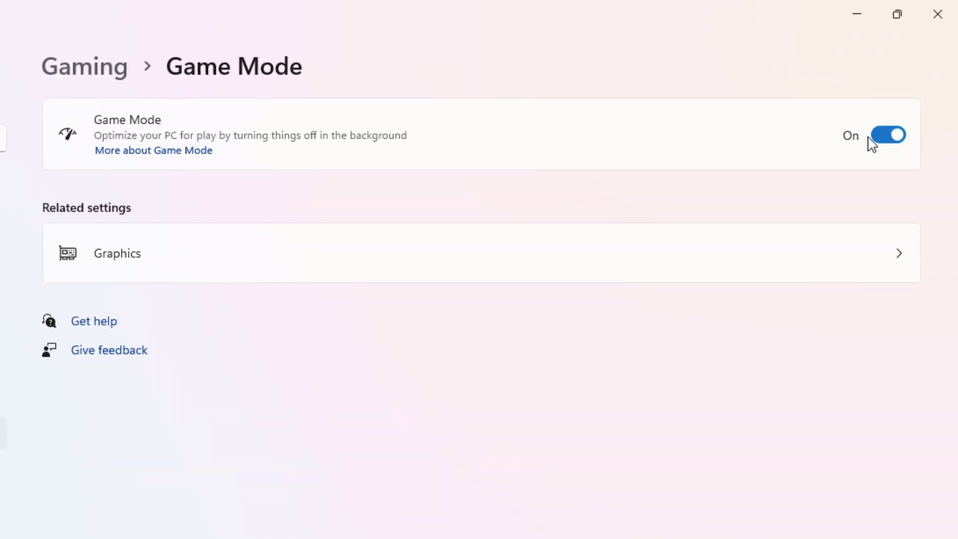
click(893, 137)
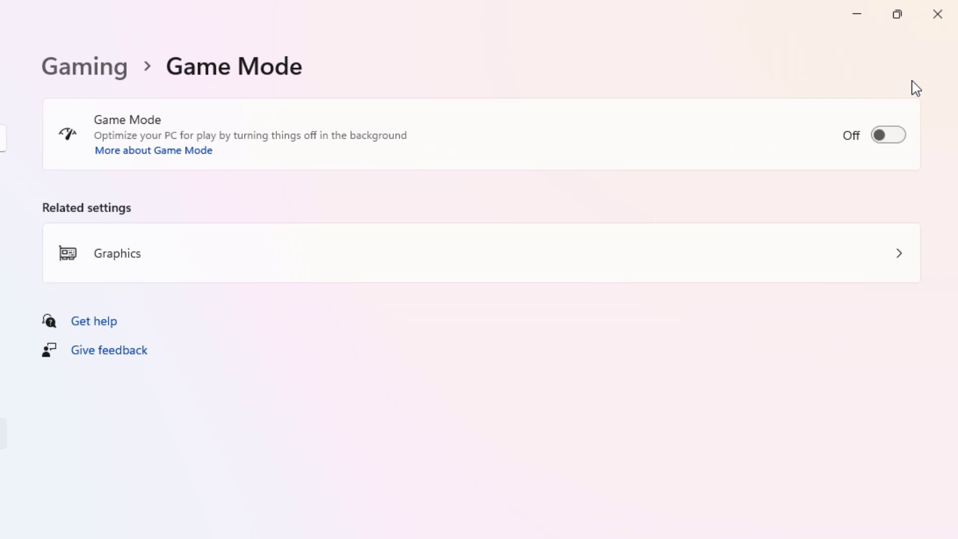
click(954, 19)
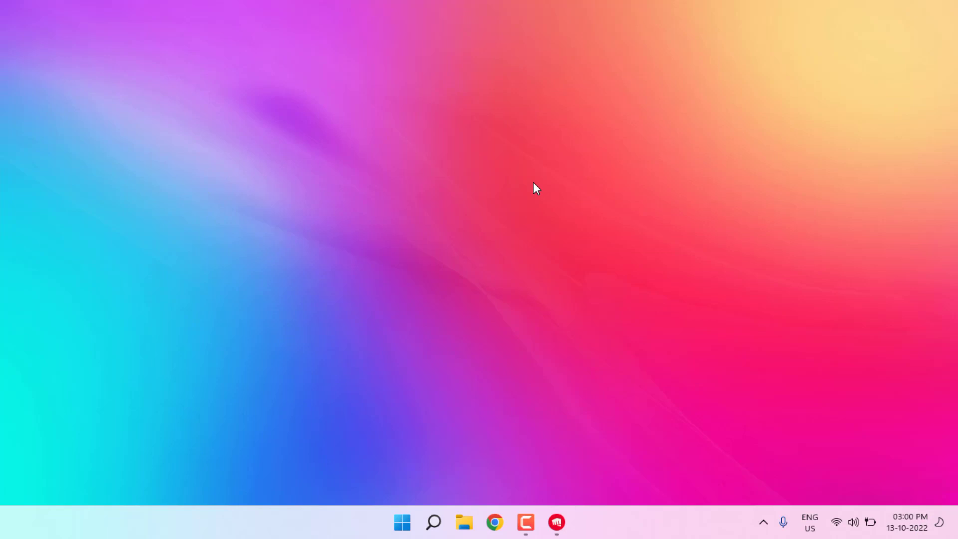
Open Power Options in the Hardware and Sound category of Control Panel to check the selected power plan
key(super)
text(control)
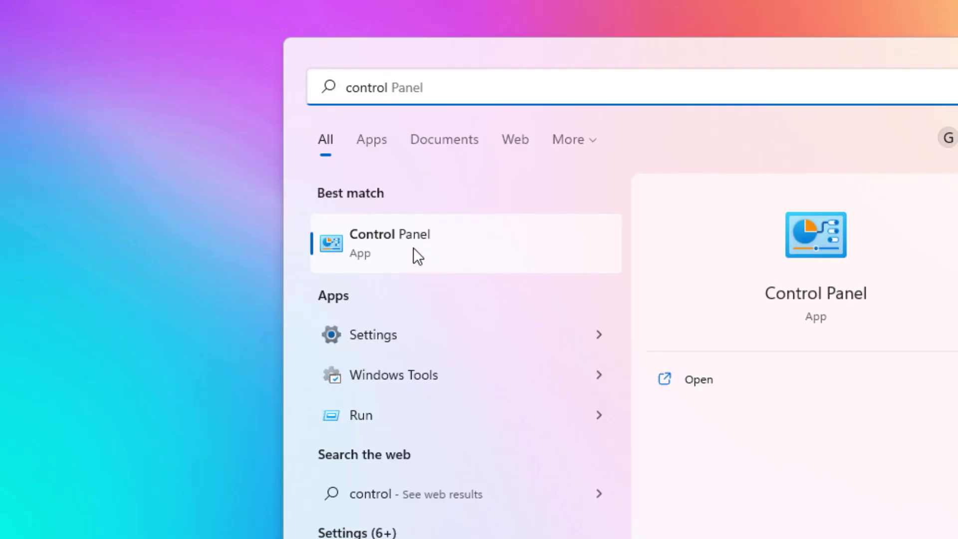
click(409, 257)
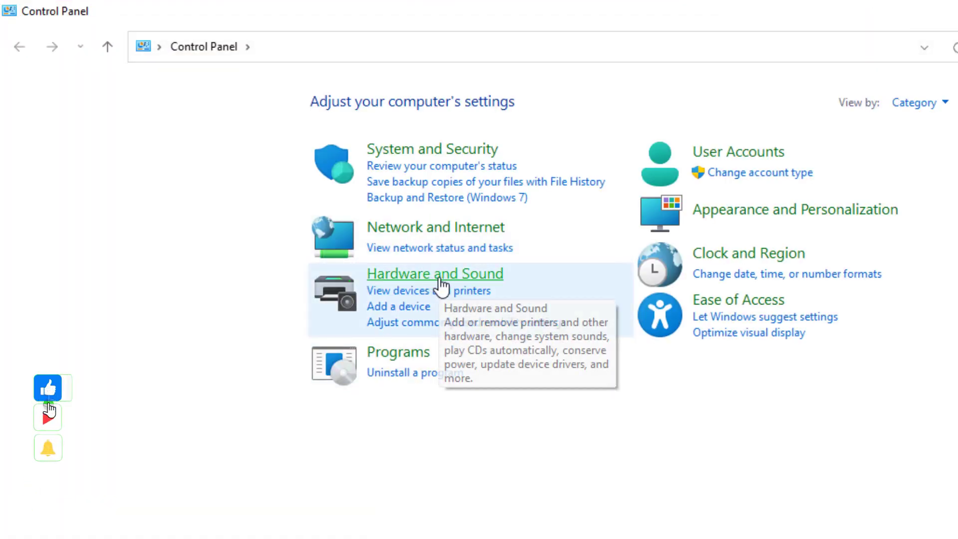
click(440, 280)
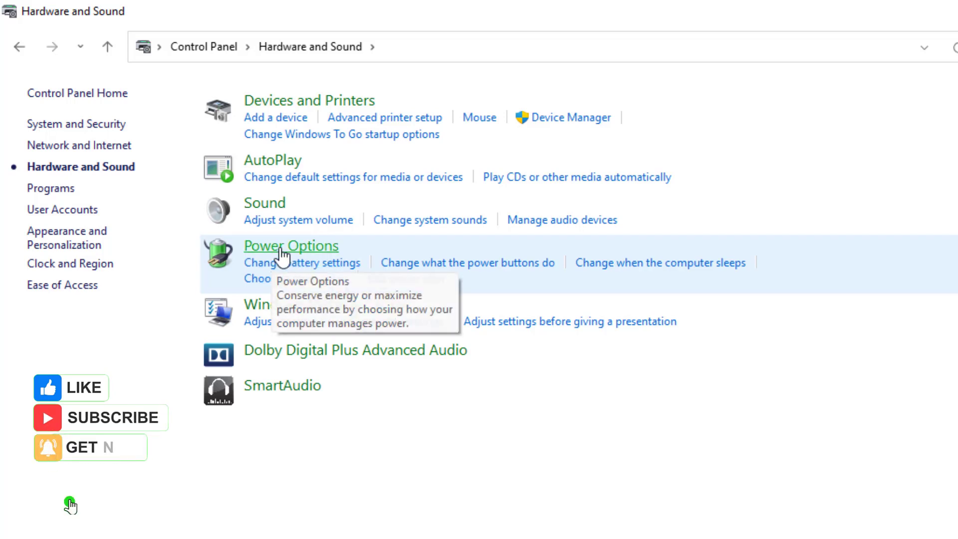
click(301, 252)
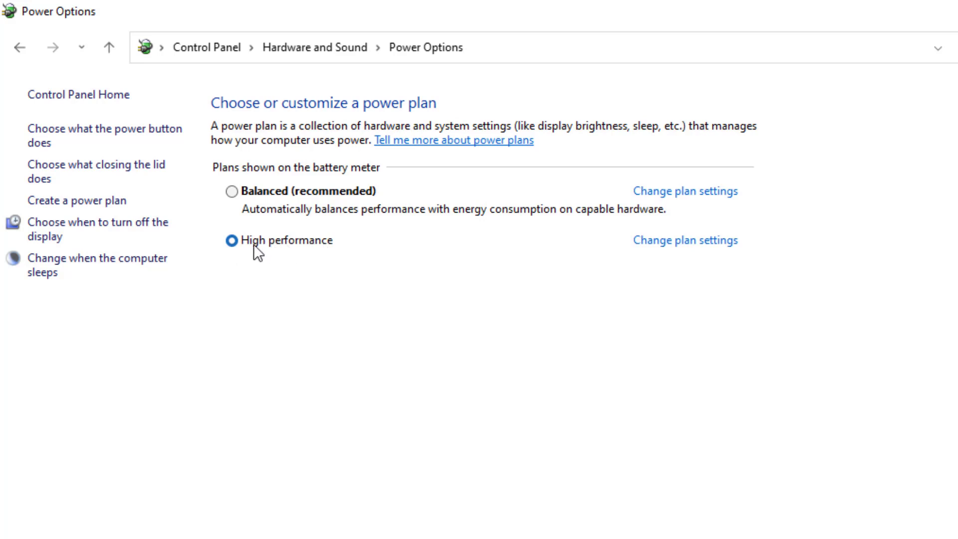
click(93, 202)
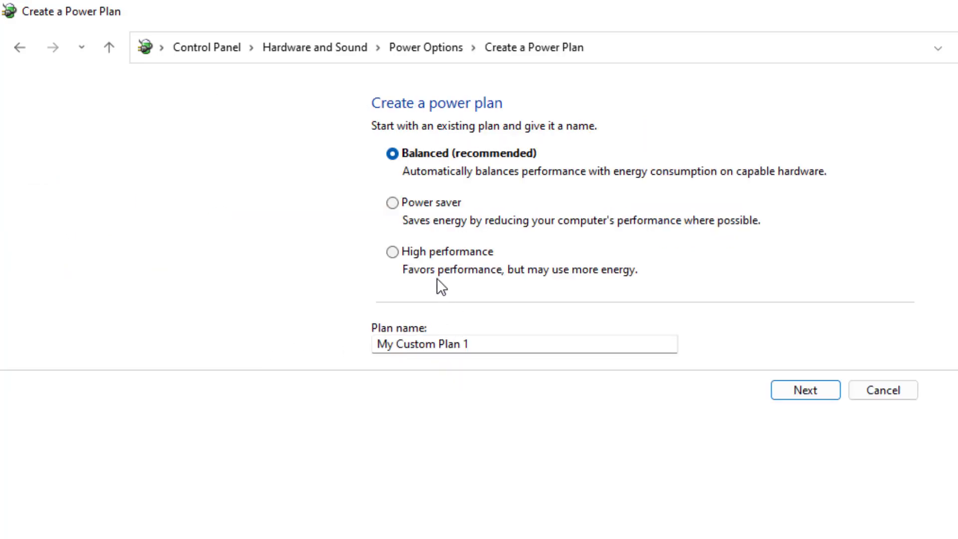
click(393, 252)
click(476, 344)
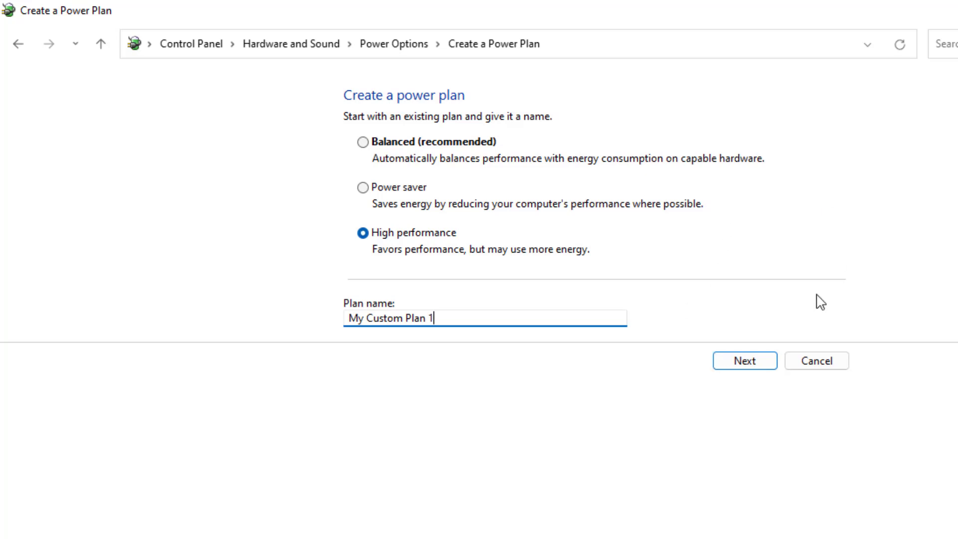
click(818, 365)
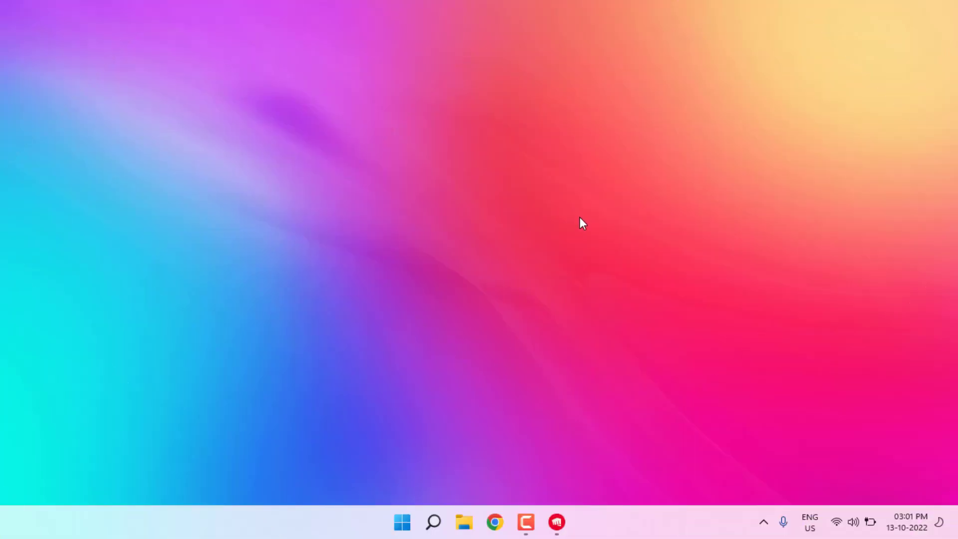
Open the Performance settings from the advanced system settings, review the visual effects, and accept both dialogs
key(super)
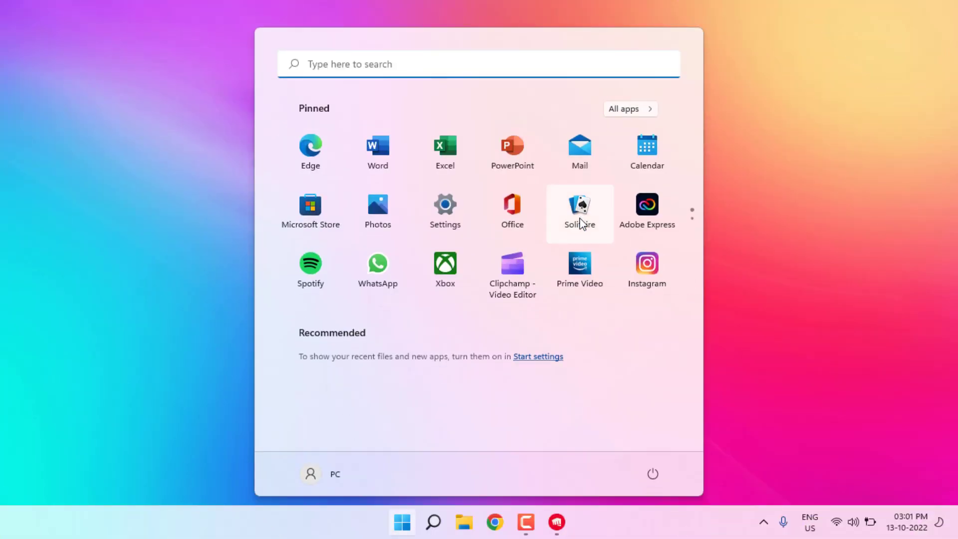
text(view ad)
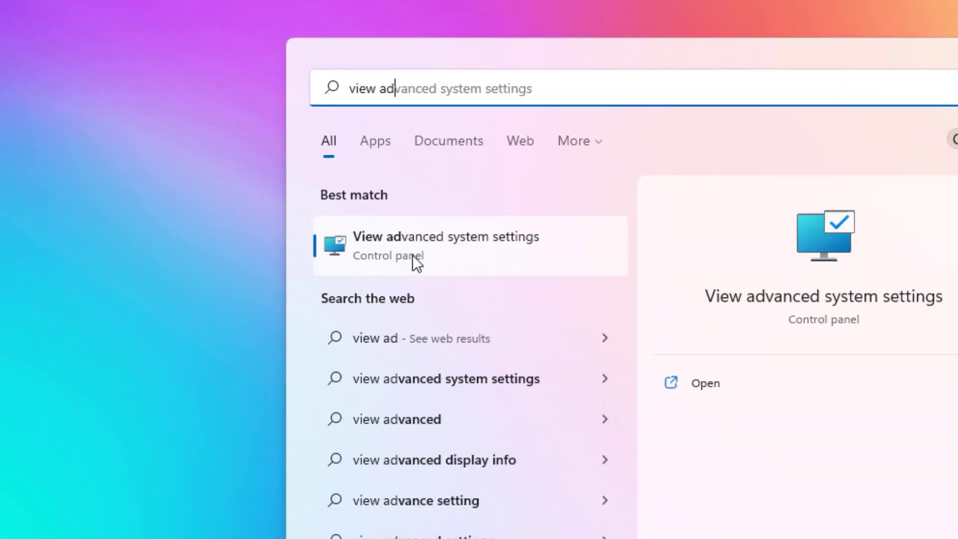
click(399, 248)
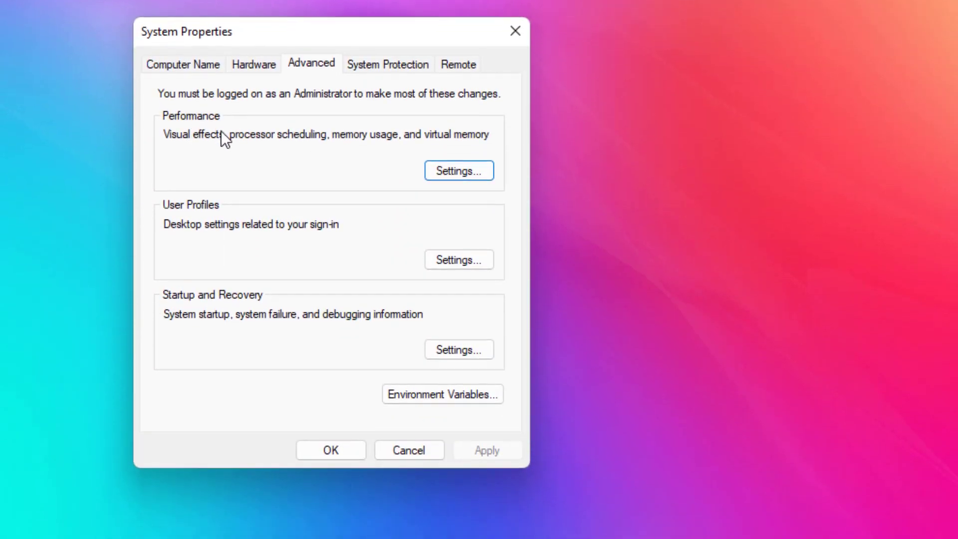
click(455, 174)
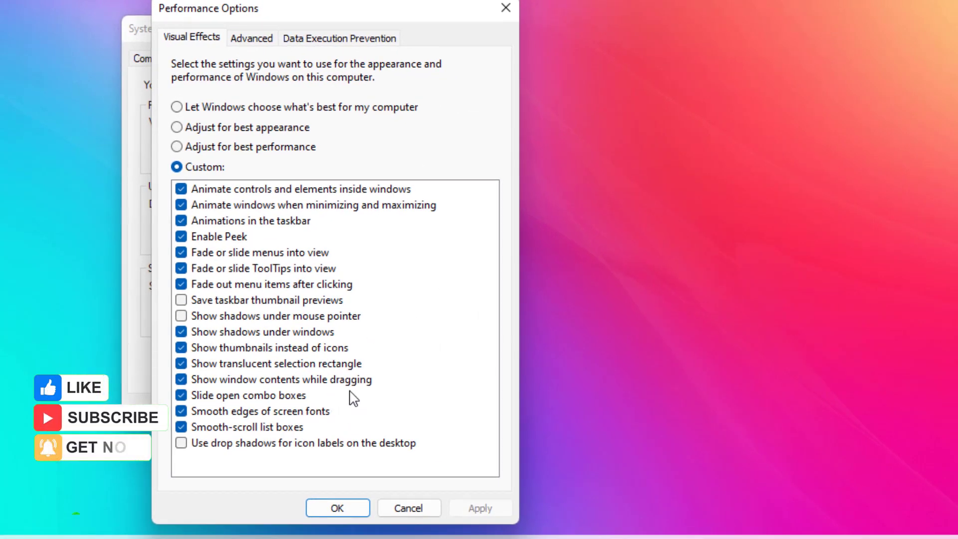
click(337, 507)
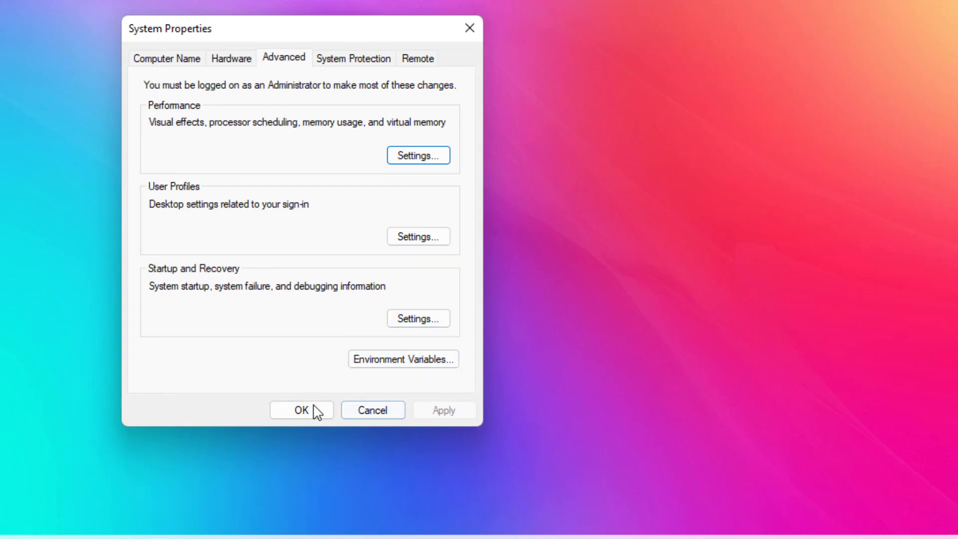
click(299, 411)
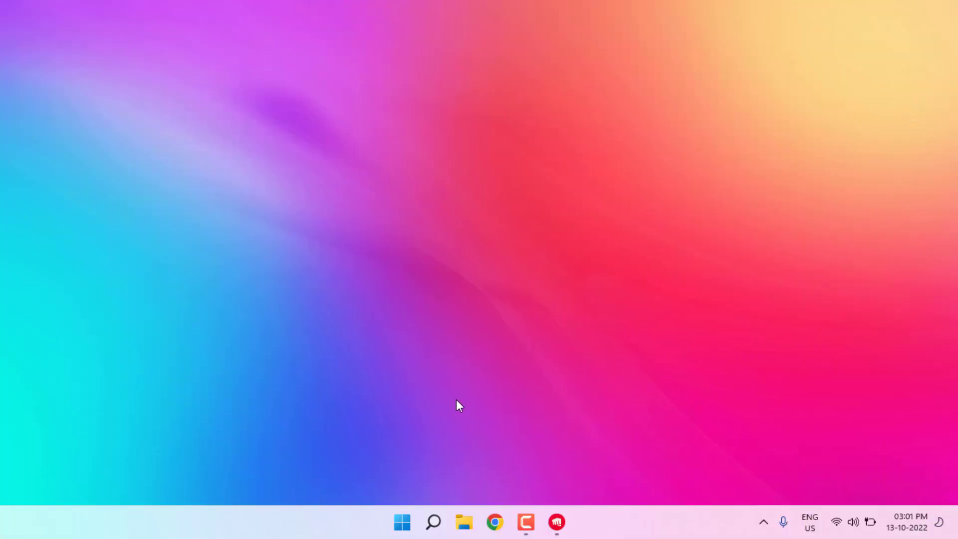
Open the Graphics page of the display settings in Windows Settings
click(402, 522)
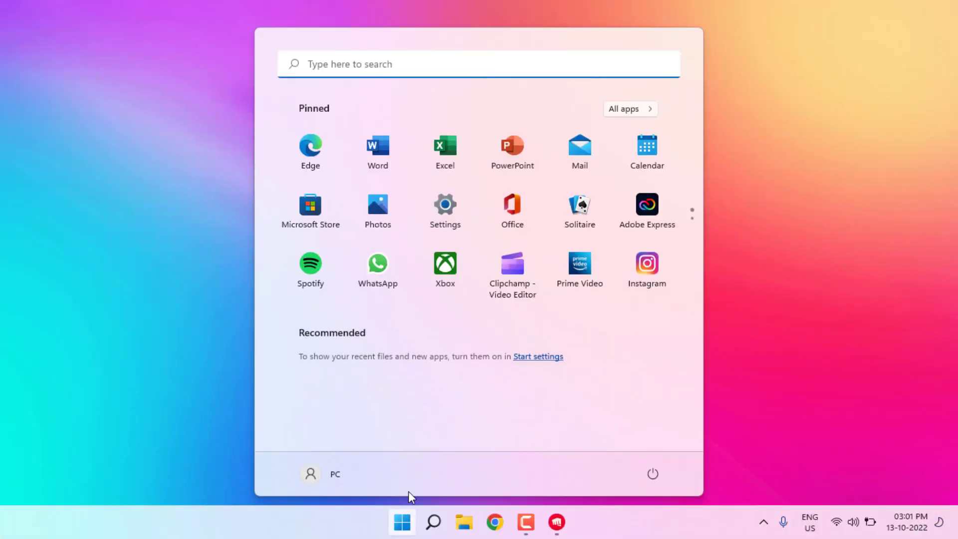
click(445, 205)
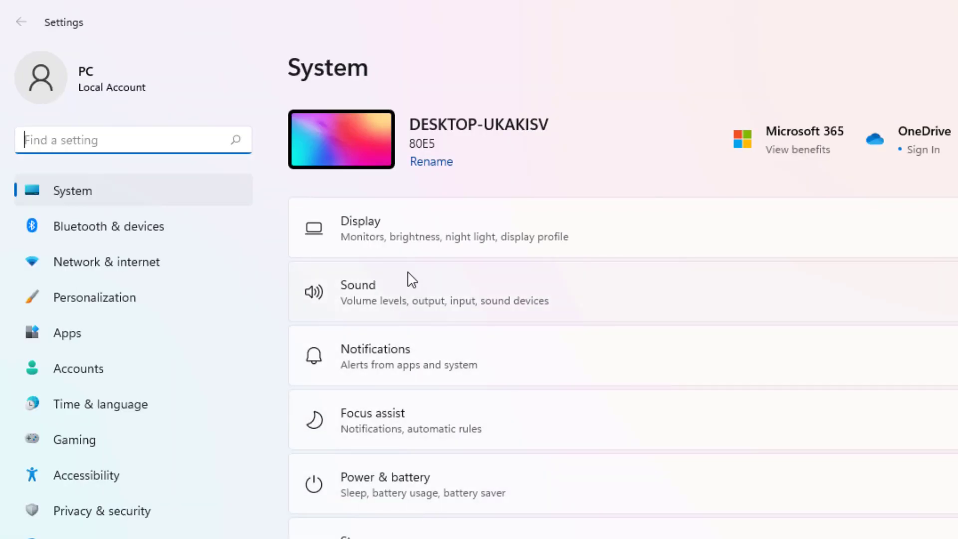
click(530, 224)
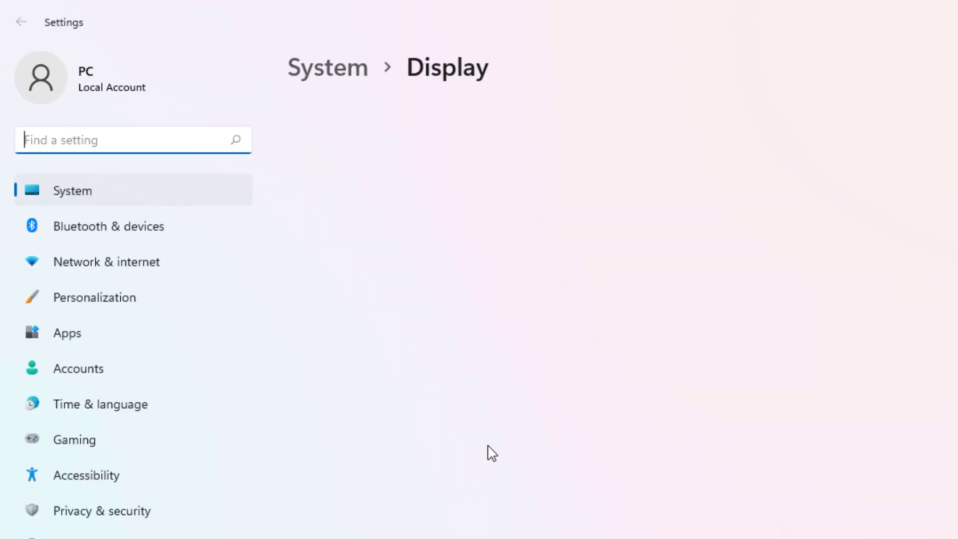
scroll(518, 444, down, 5)
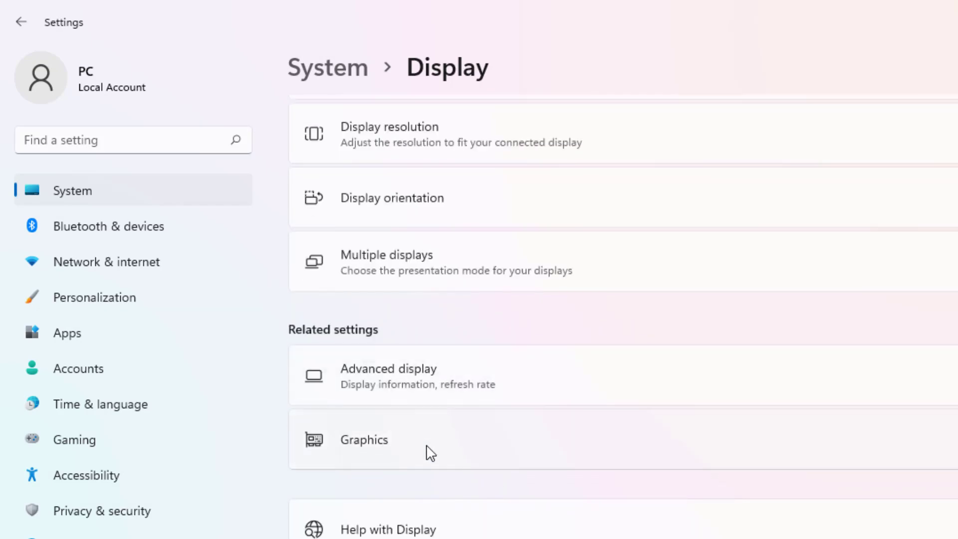
click(427, 451)
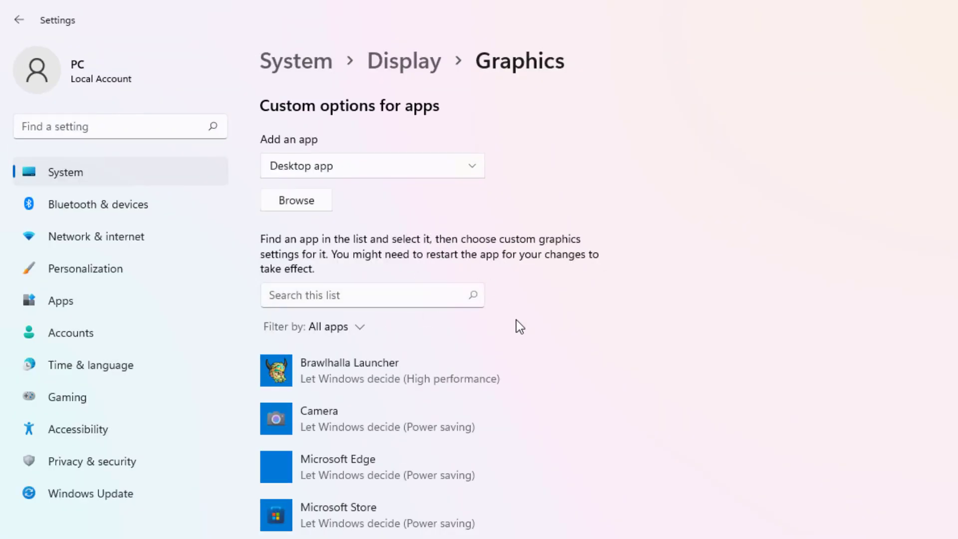
Set the graphics preference of Brawlhalla Launcher to High performance, save it, and close Settings
scroll(433, 383, down, 8)
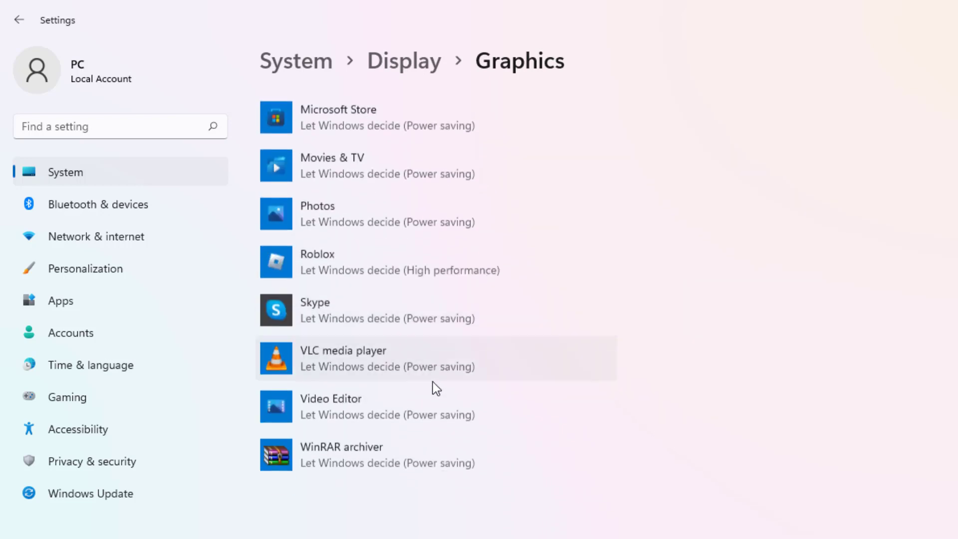
scroll(426, 405, down, 1)
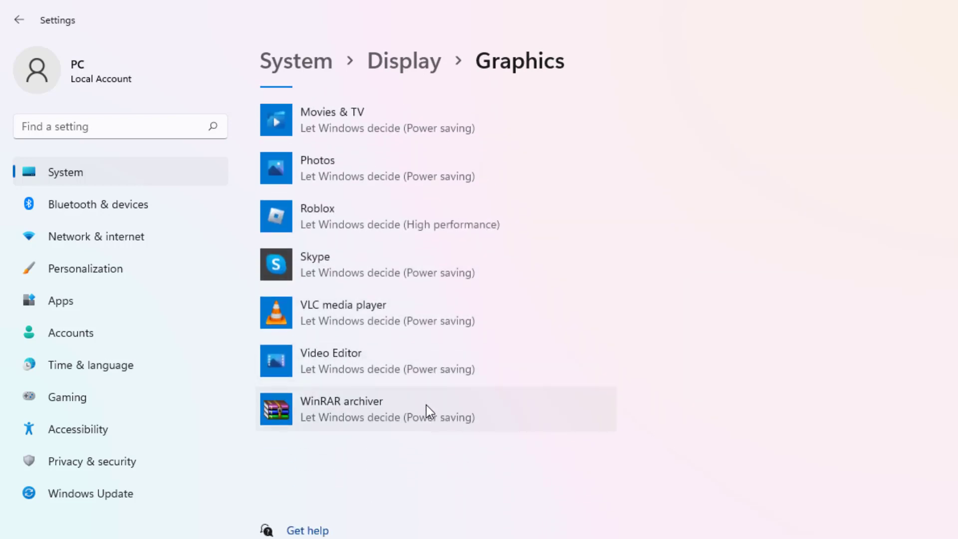
scroll(426, 405, up, 9)
scroll(426, 405, up, 2)
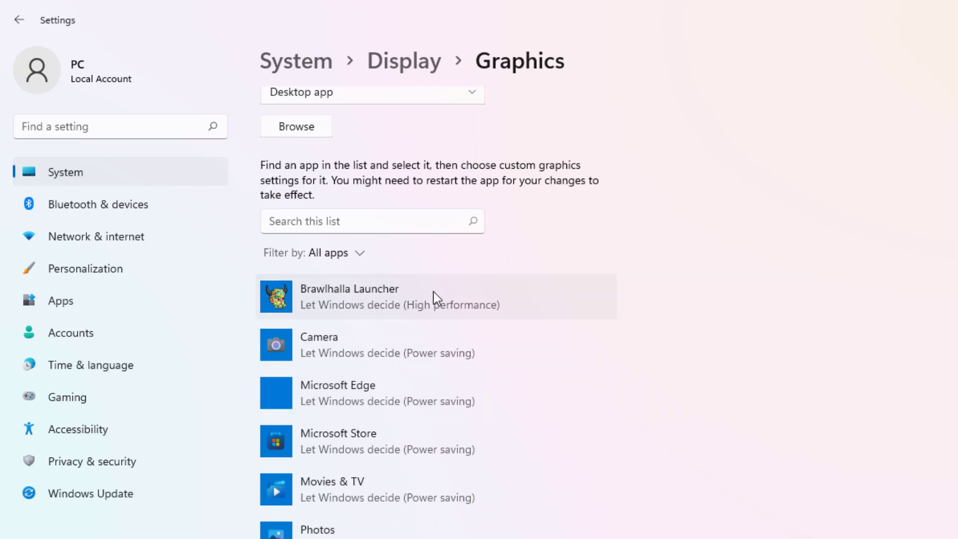
click(351, 299)
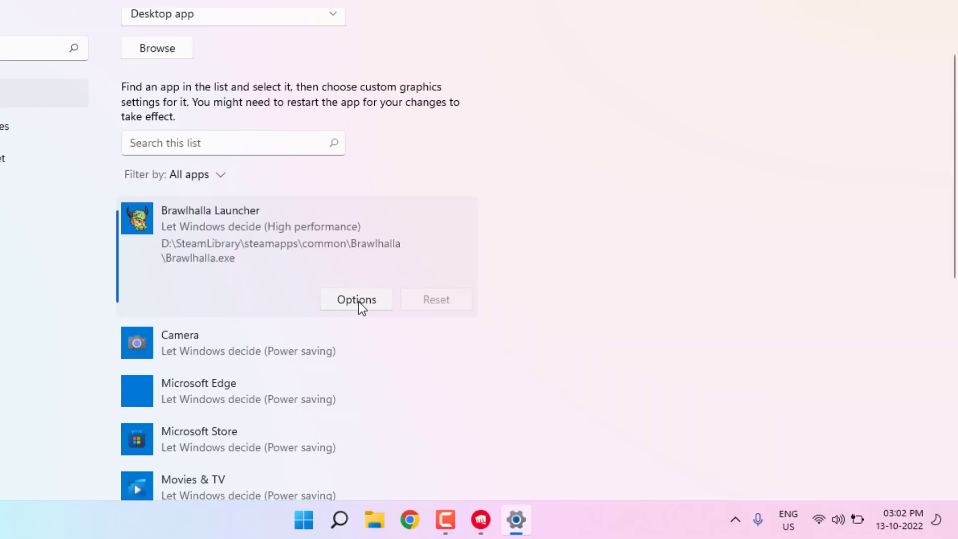
click(358, 301)
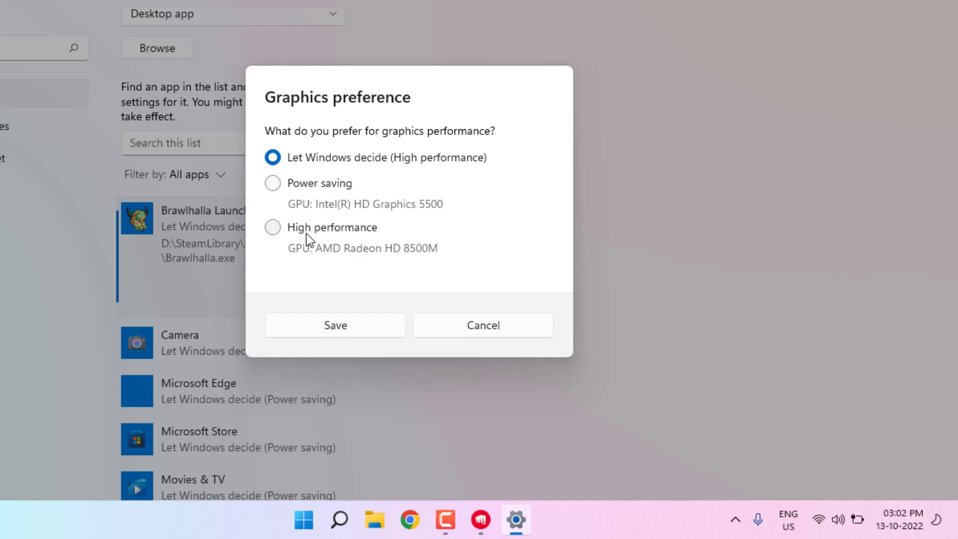
click(274, 230)
click(347, 325)
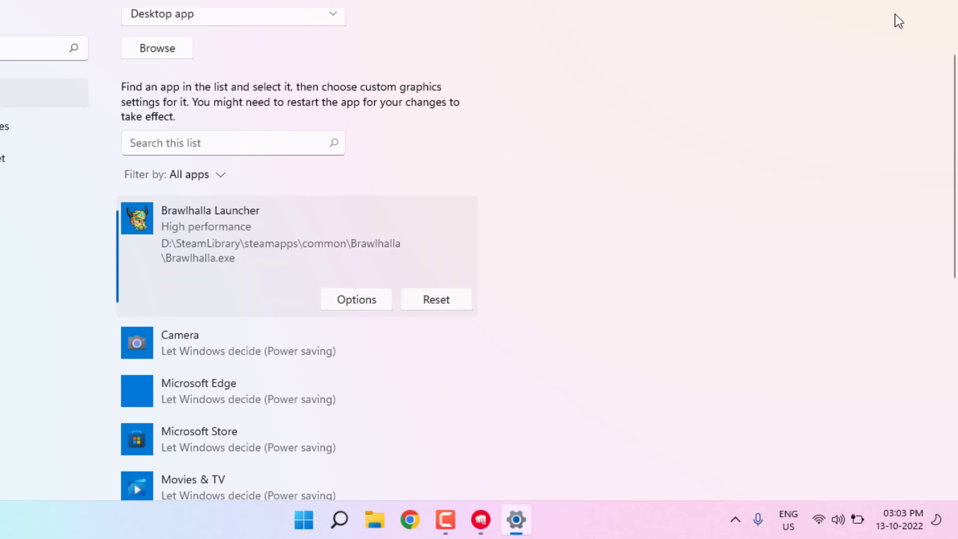
click(945, 5)
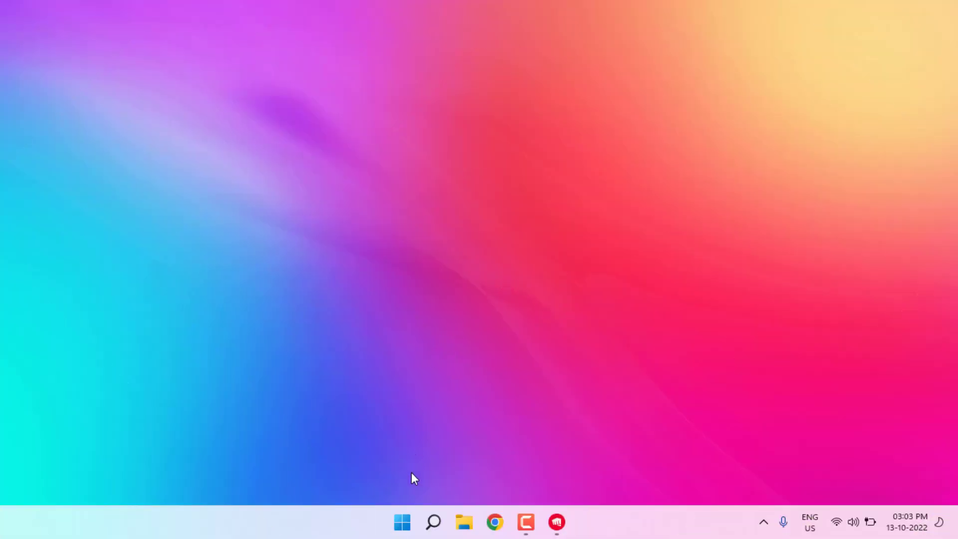
Open Device Manager and expand the Display adapters category
click(402, 522)
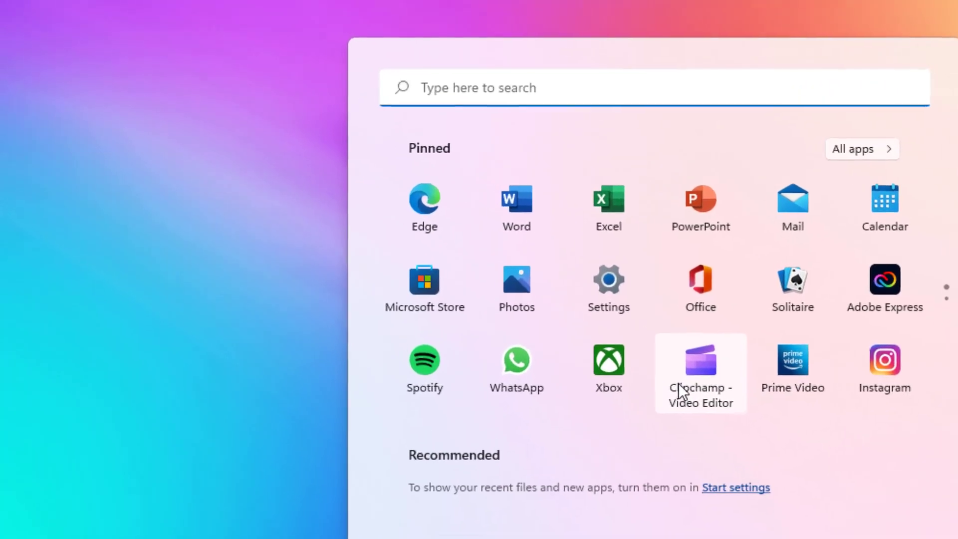
text(device)
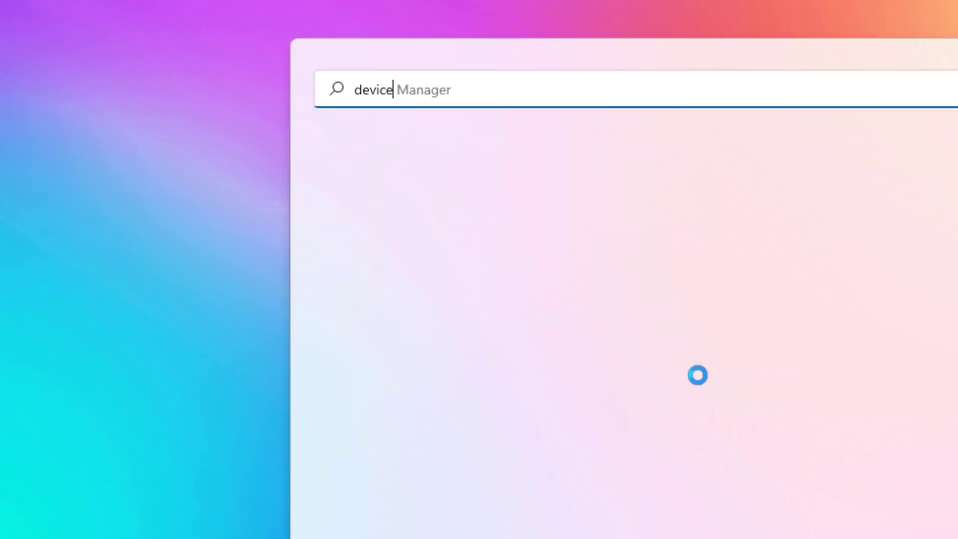
click(409, 250)
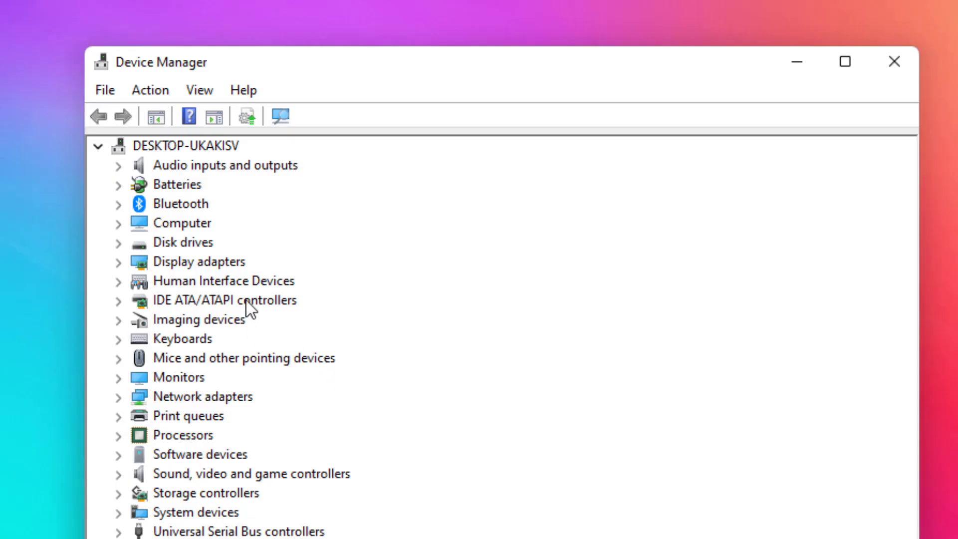
click(187, 265)
double_click(186, 264)
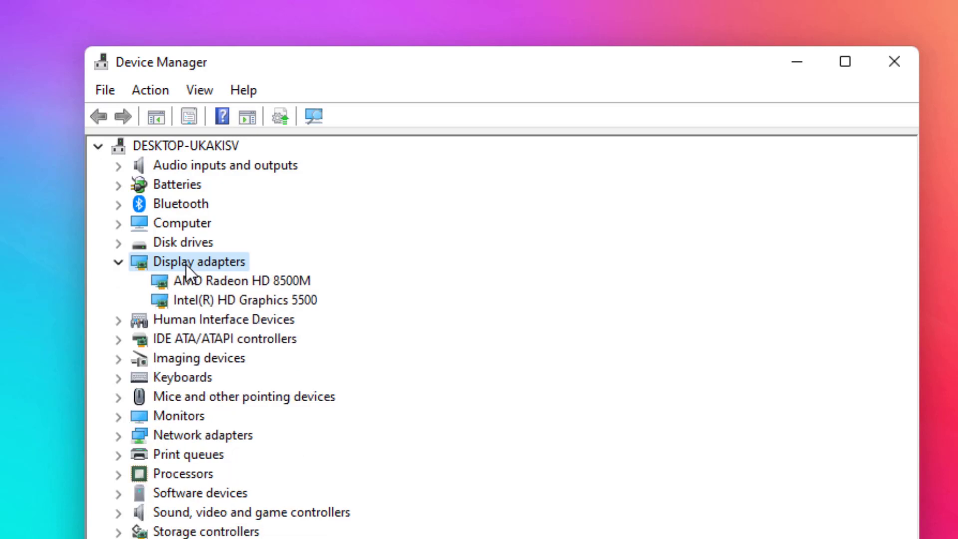
Run an automatic driver update search for the AMD Radeon HD 8500M display adapter and close the update wizard
click(251, 283)
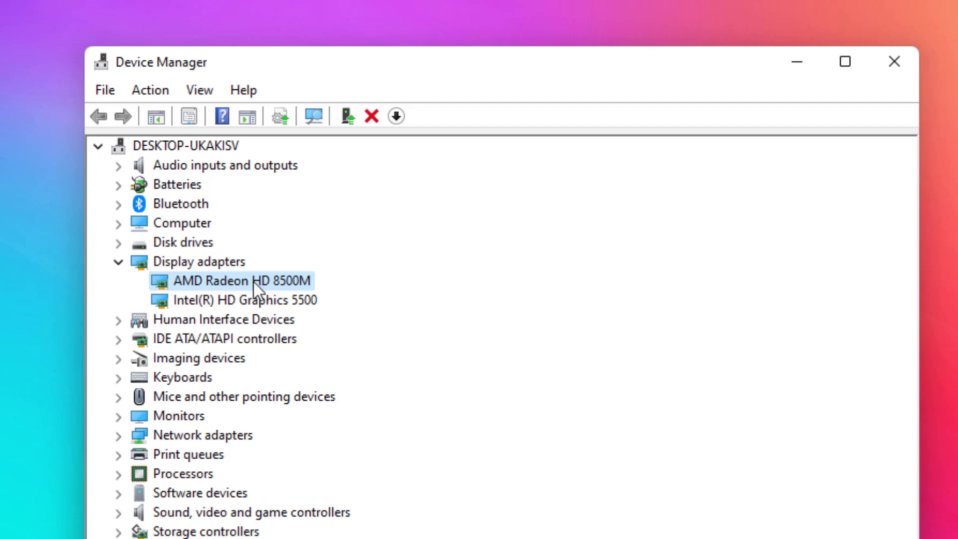
right_click(259, 289)
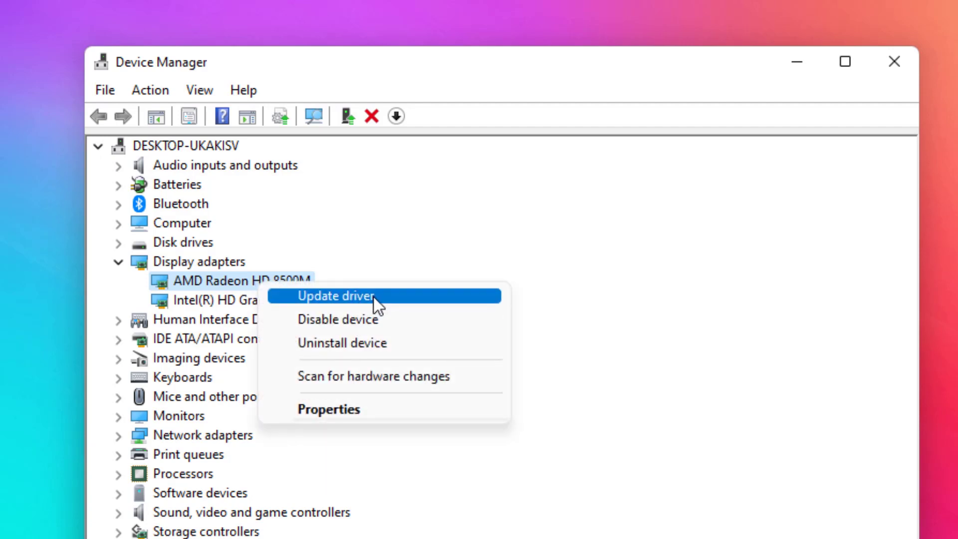
click(374, 296)
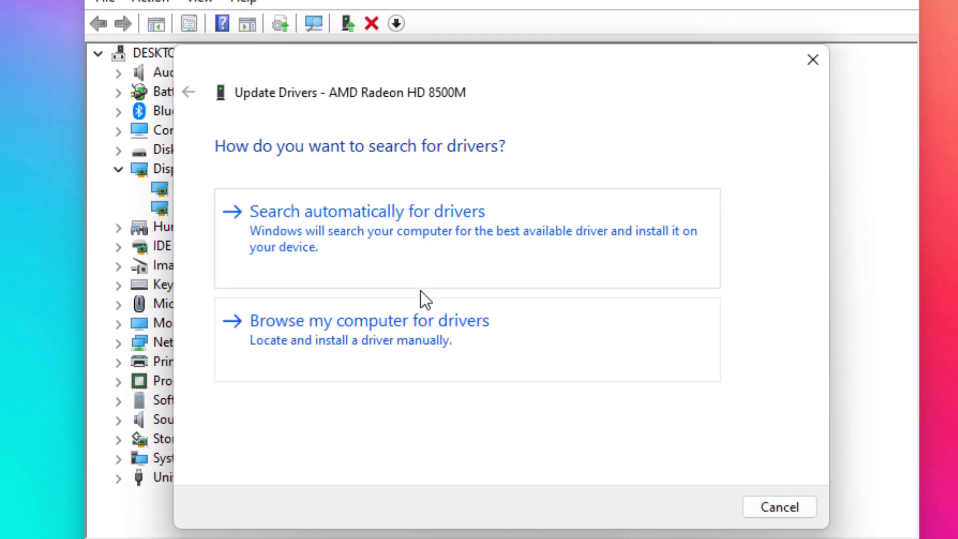
click(426, 319)
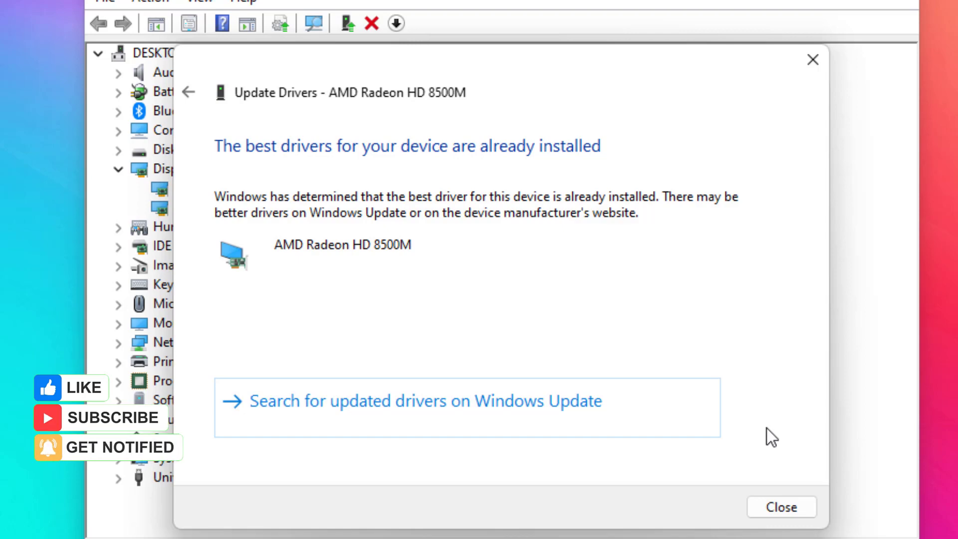
click(778, 510)
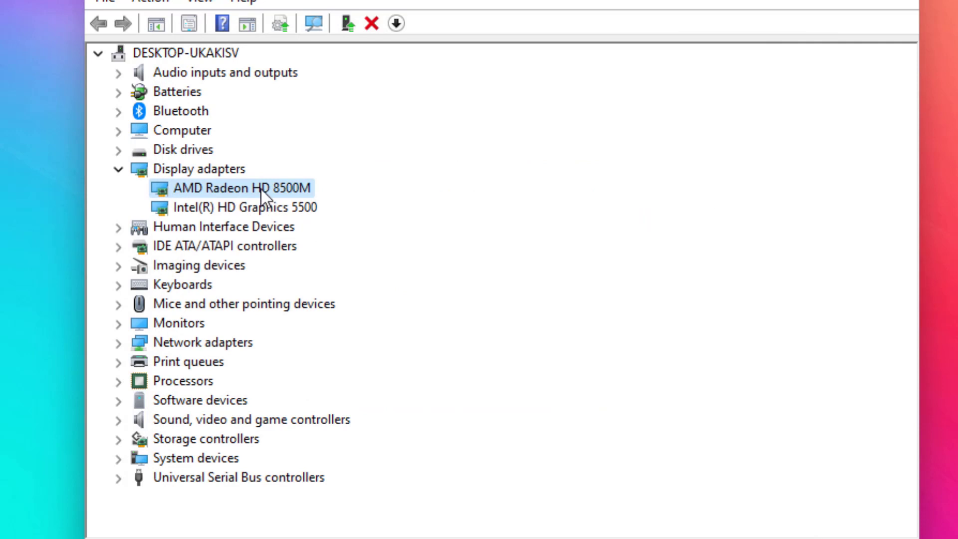
Update the AMD Radeon HD 8500M manually by installing the AMD Radeon HD 8500M driver from the computer's list of available drivers, and close Device Manager
right_click(262, 190)
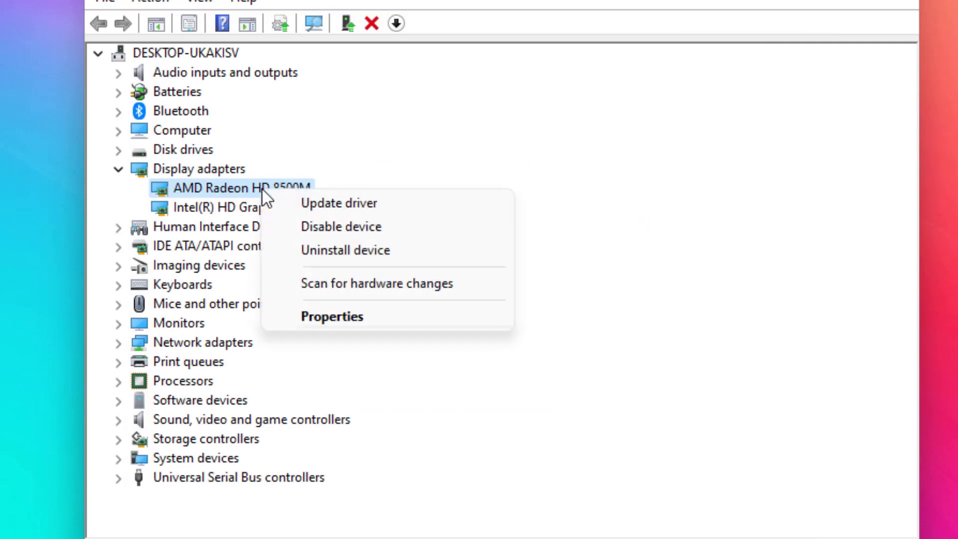
click(323, 197)
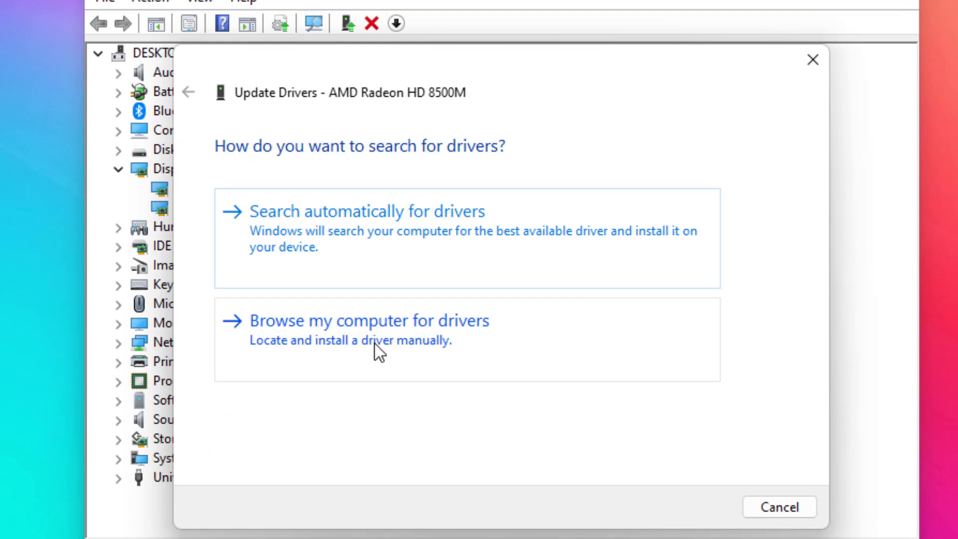
click(406, 327)
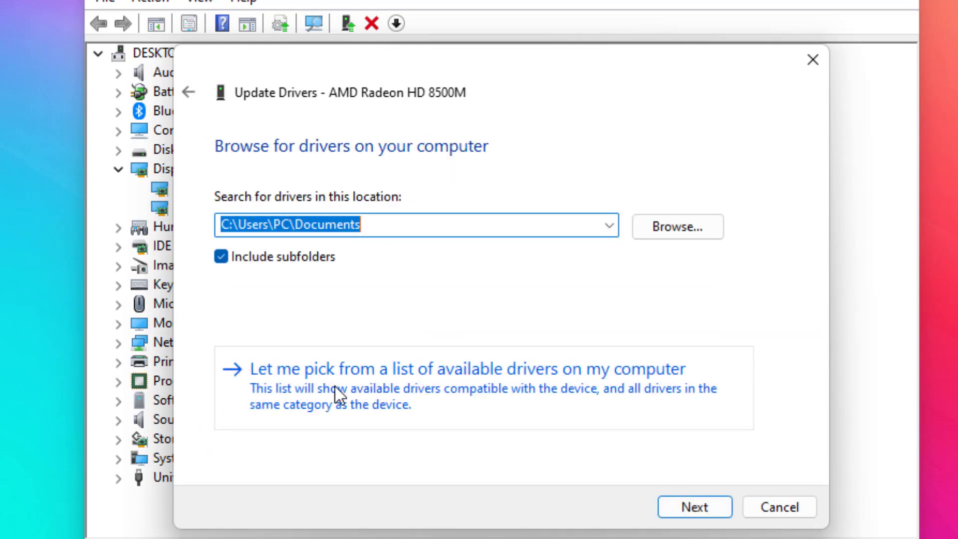
click(396, 386)
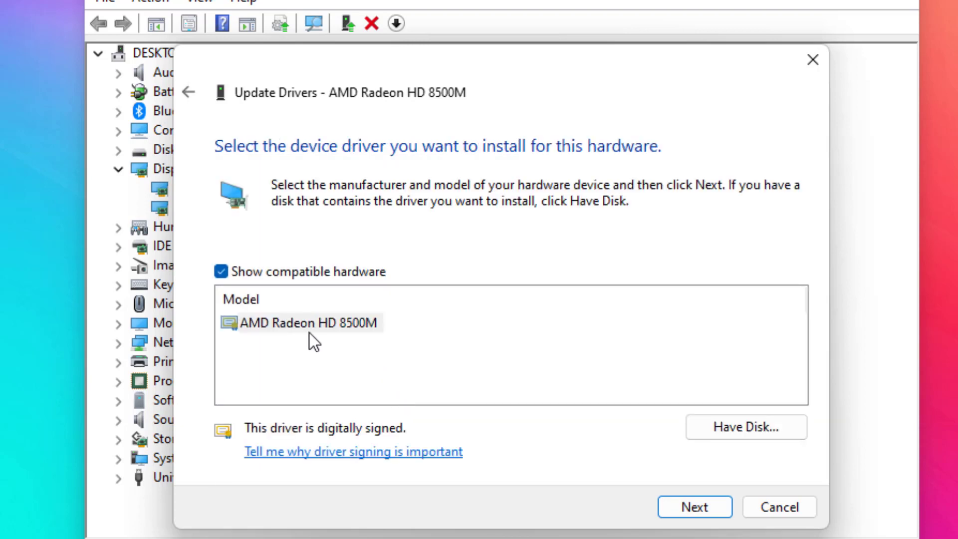
click(315, 323)
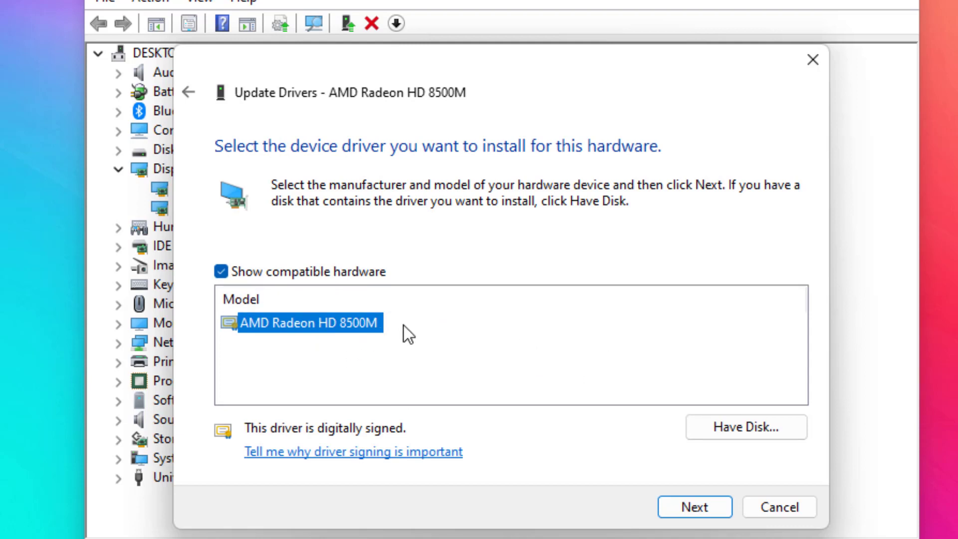
click(701, 508)
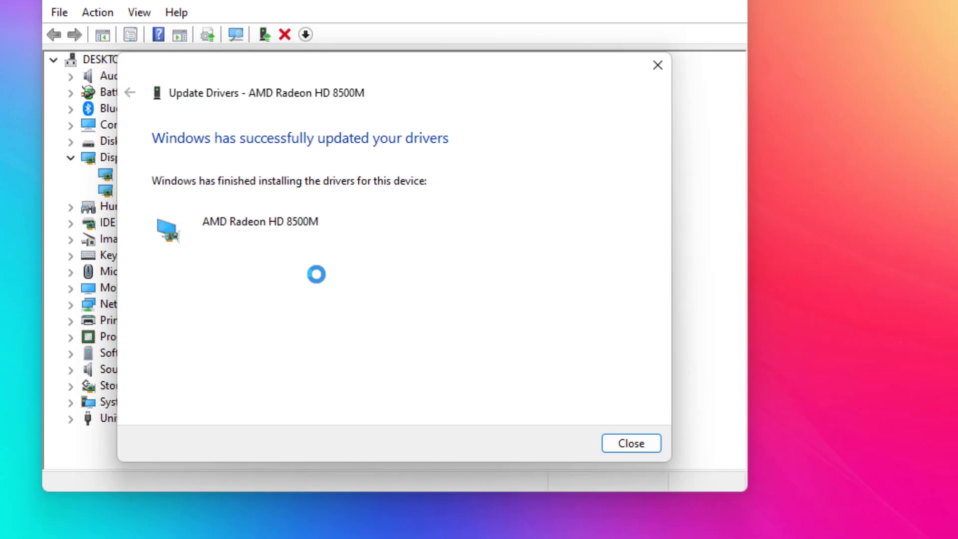
click(632, 445)
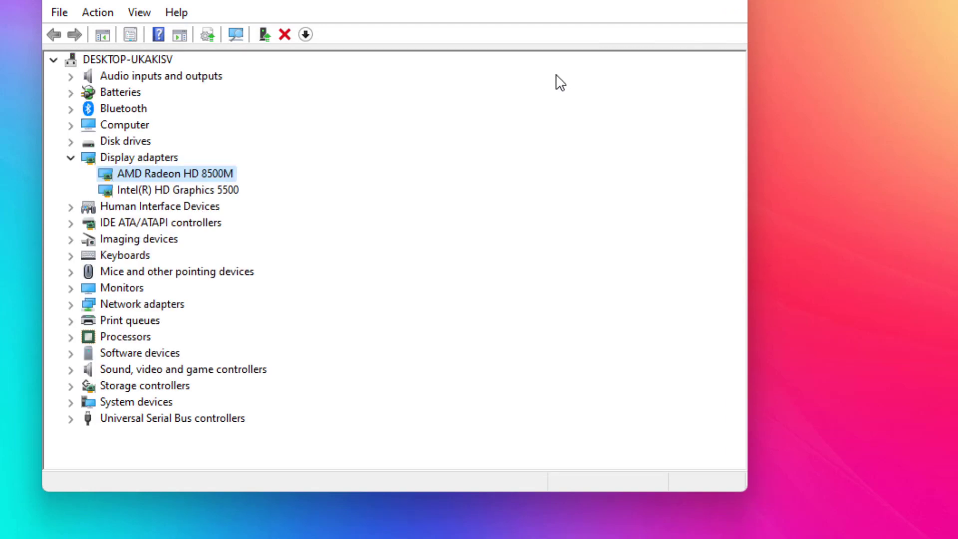
click(737, 4)
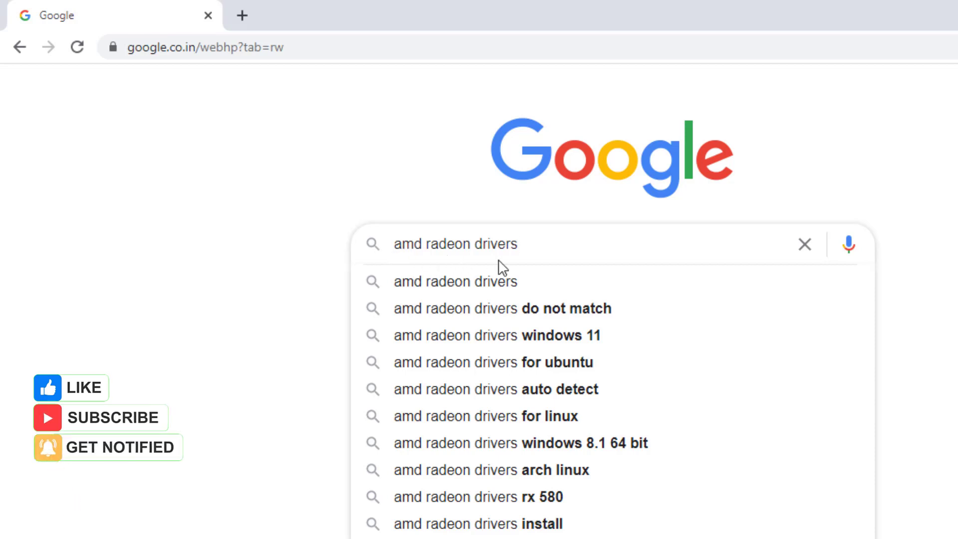
Search Google in the browser for "amd radeon drivers" and go to the product list on the AMD Drivers and Support page
key(Return)
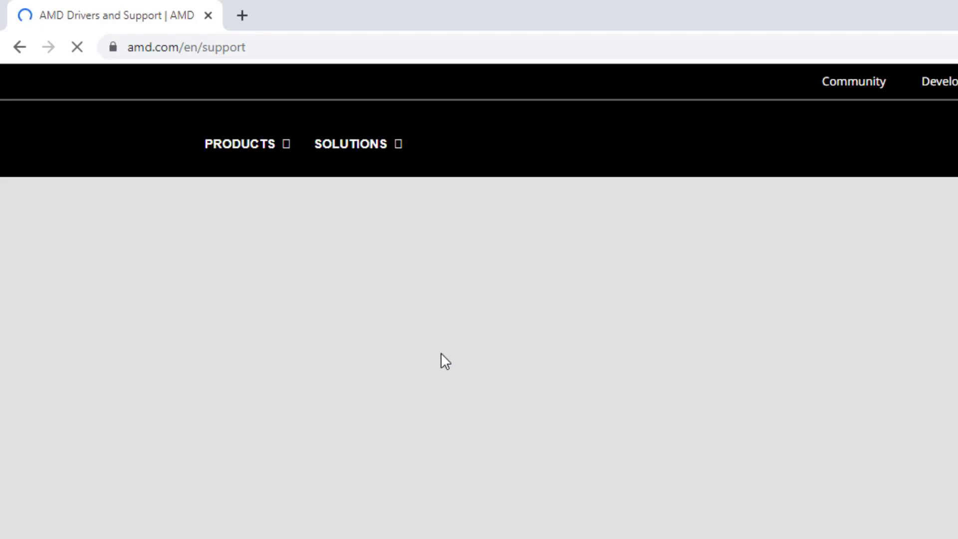
scroll(368, 452, down, 9)
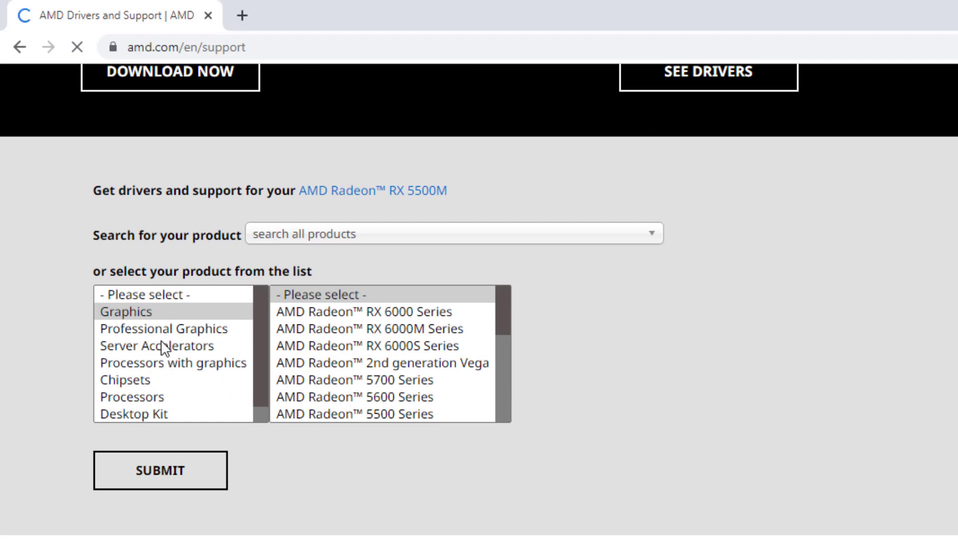
Select Graphics, AMD Radeon 5700 Series and AMD Radeon RX 5700 Series in the product lists
click(158, 360)
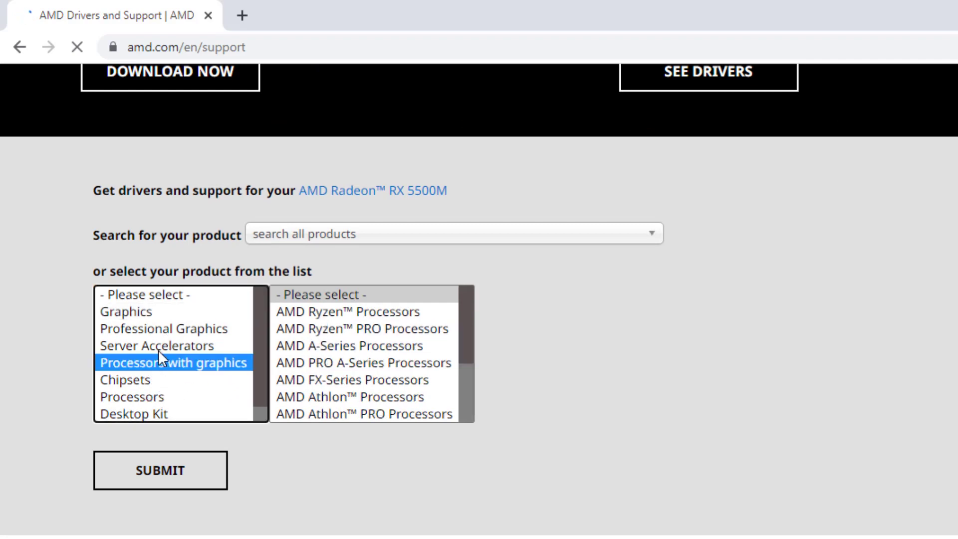
click(150, 312)
click(314, 332)
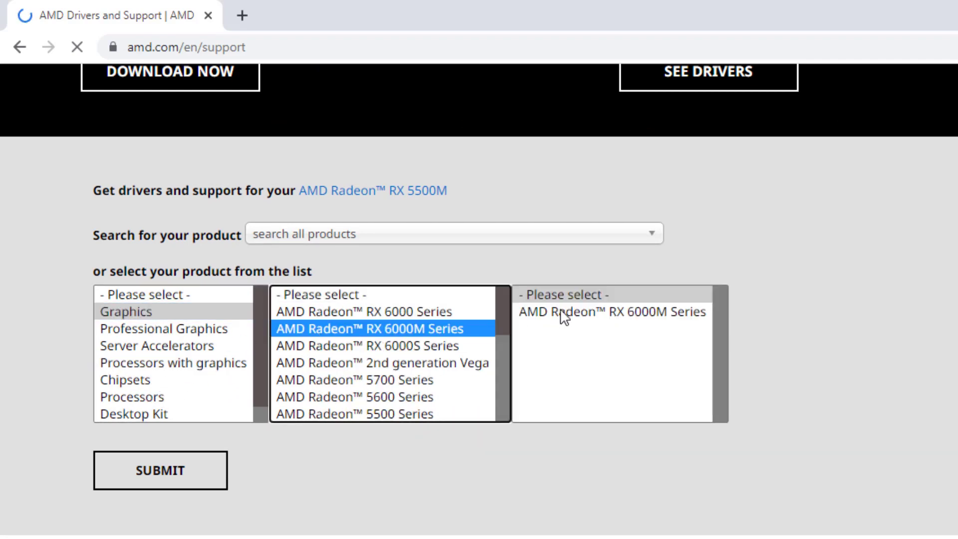
click(454, 346)
click(431, 380)
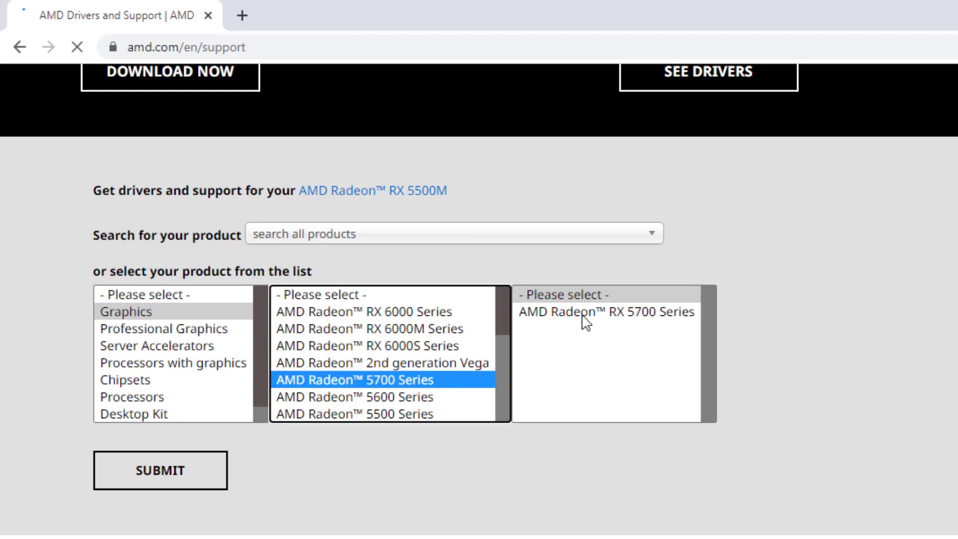
click(593, 312)
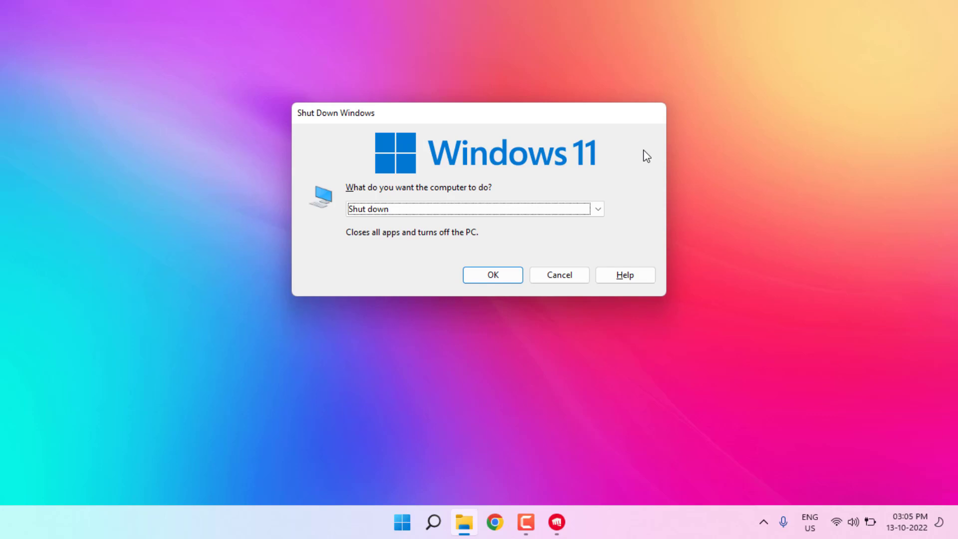
Dismiss the Shut Down Windows dialog without shutting down the computer
key(Escape)
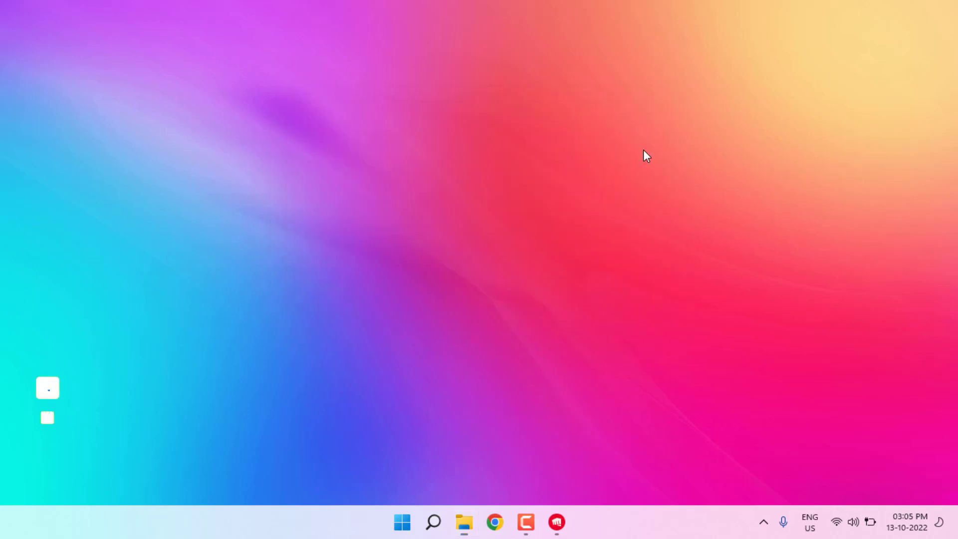